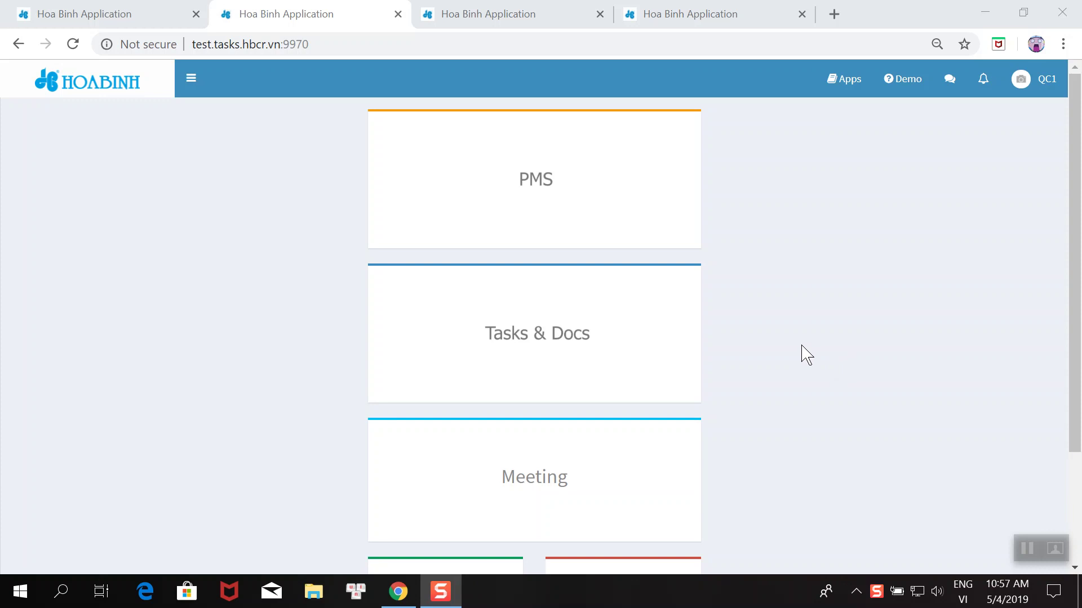
Enter PMS and open the Ctr Lakeside Tower project from the full project list
click(533, 190)
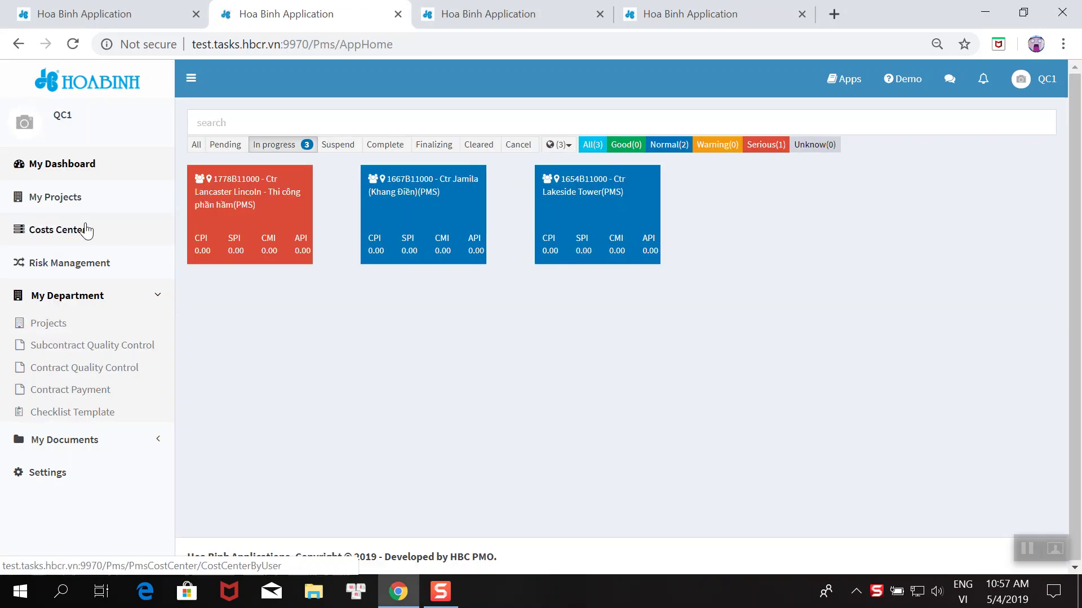
click(77, 211)
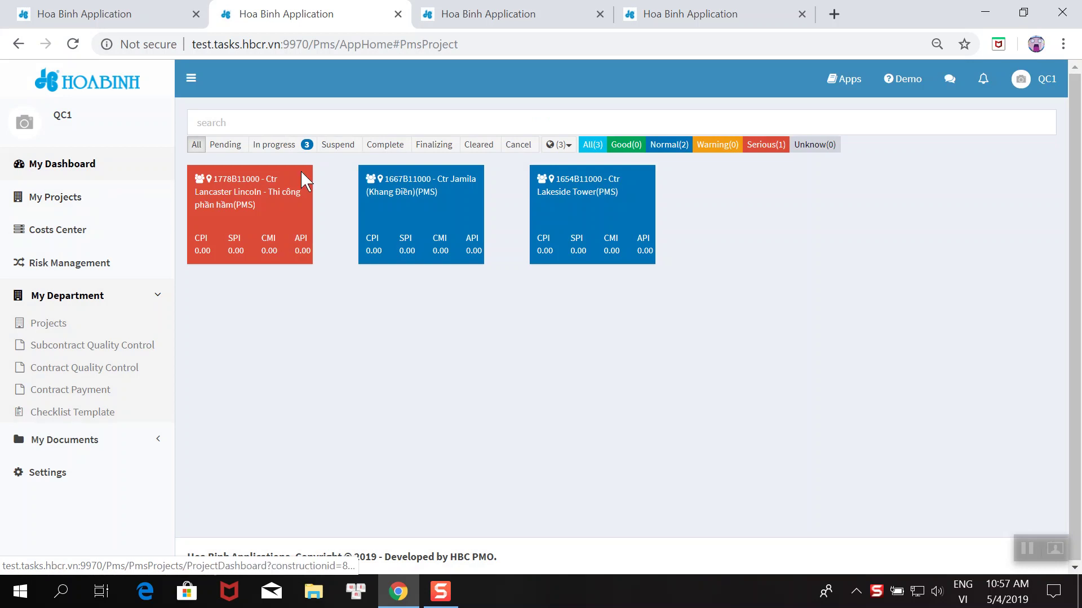
click(576, 178)
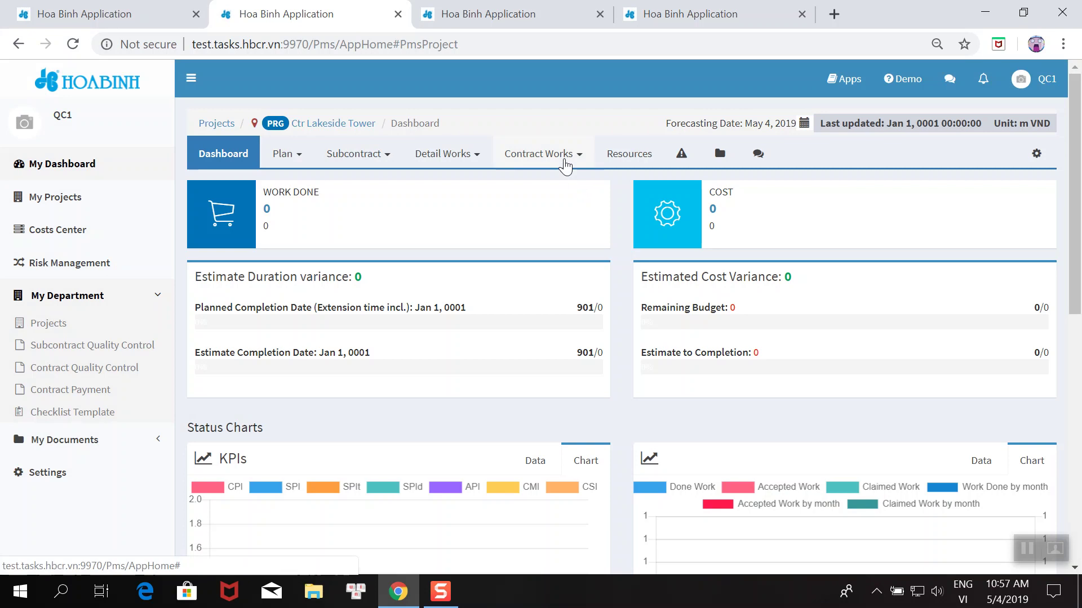
Open the project's contract works checklist templates and filter their titles by "thanh"
click(565, 163)
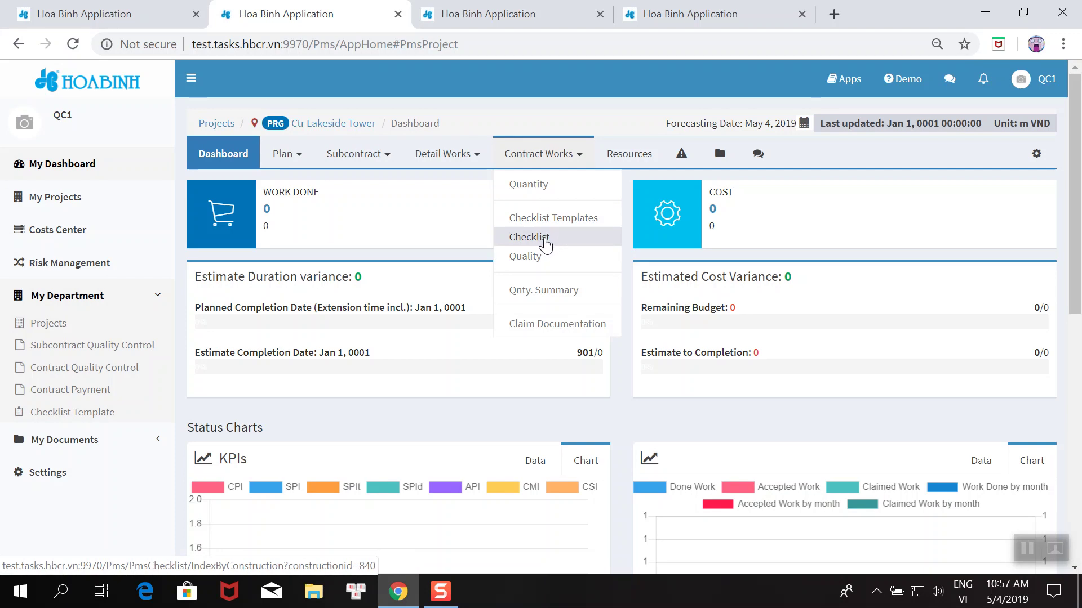
click(557, 220)
click(594, 269)
text(thanh)
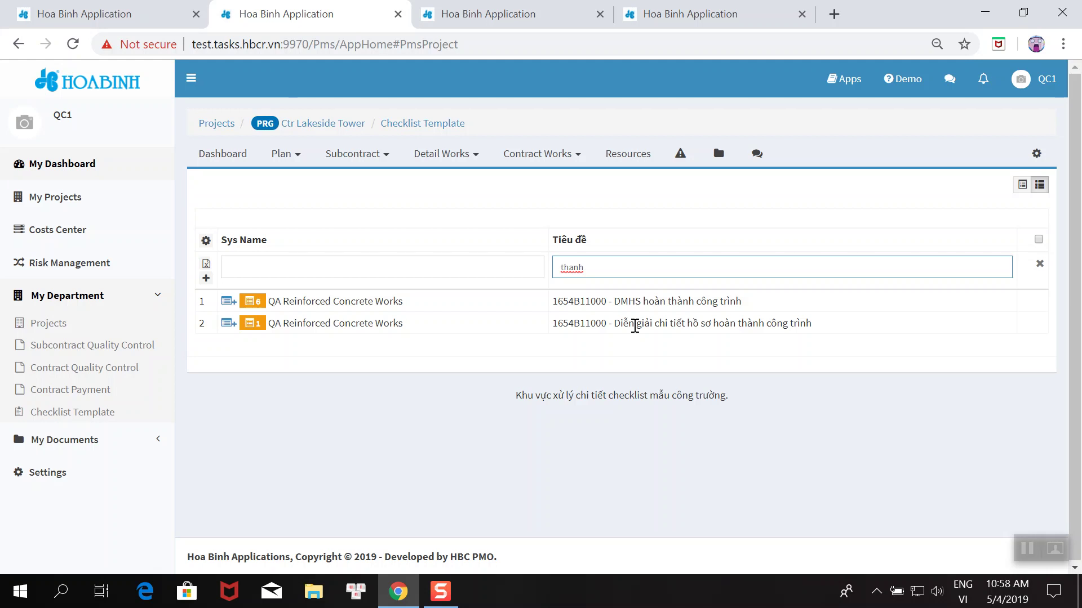
Create a checklist from the DMHS hoàn thành công trình template and another from the Diễn giải chi tiết hồ sơ hoàn thành công trình template
click(228, 304)
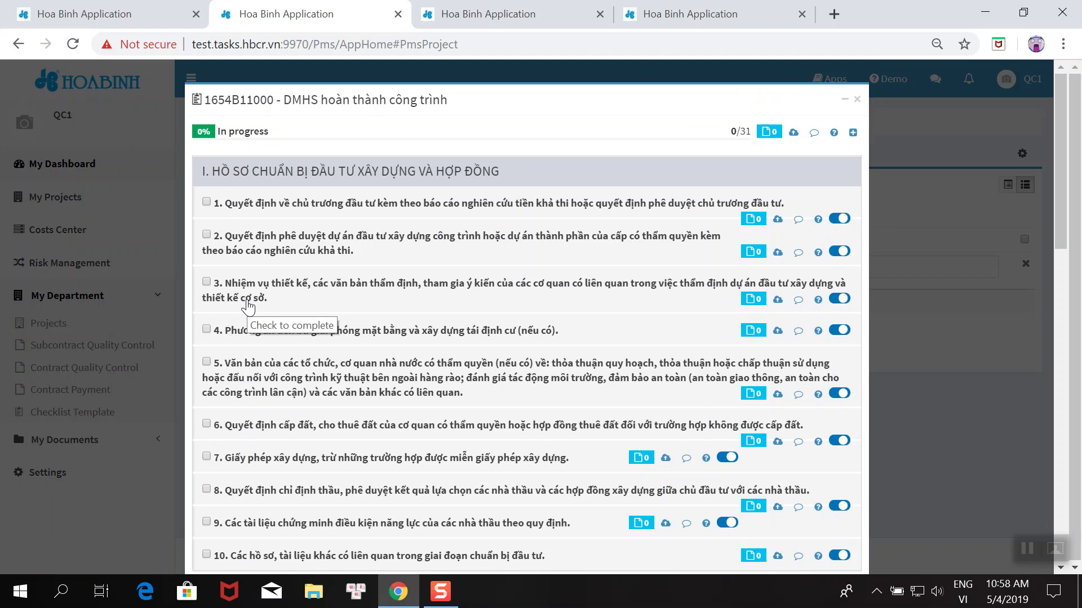
key(Escape)
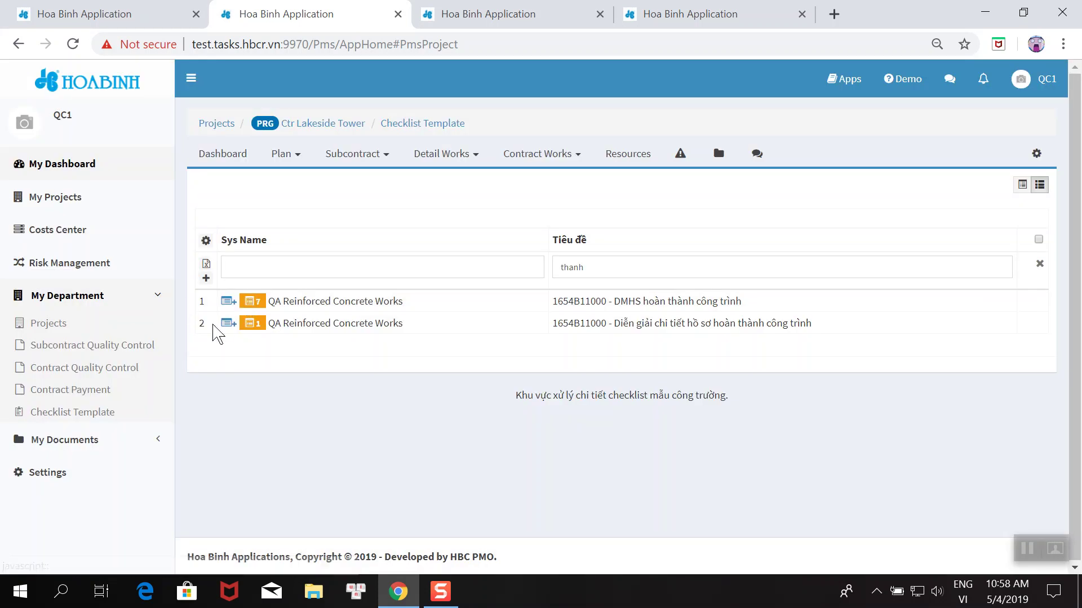
click(225, 327)
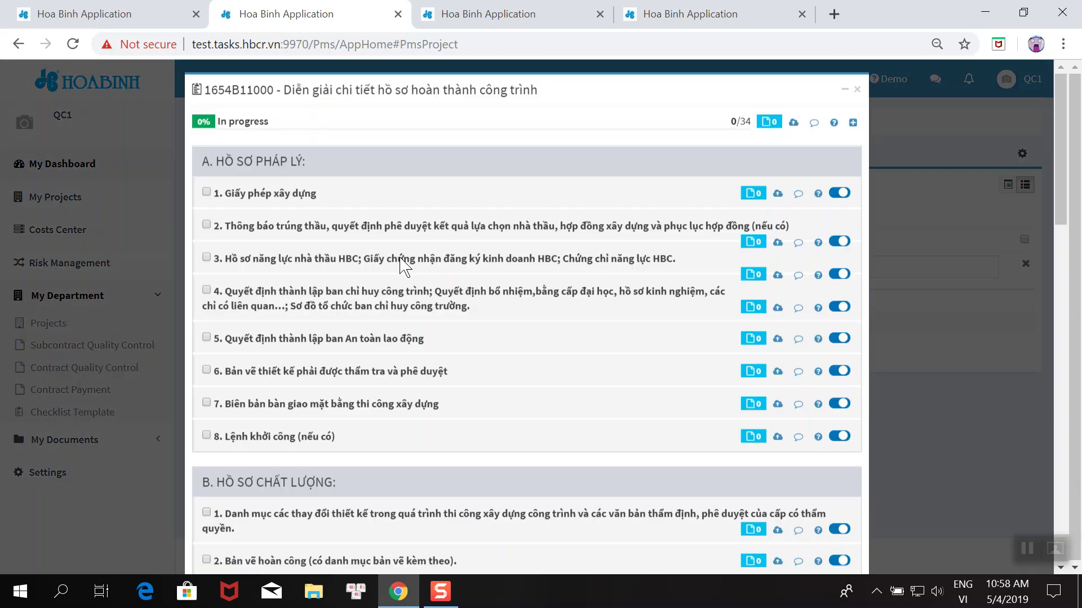
Examine the new Diễn giải chi tiết checklist's items with the note fields and instructions collapsed and expanded, and close it
scroll(410, 273, down, 5)
scroll(451, 253, up, 6)
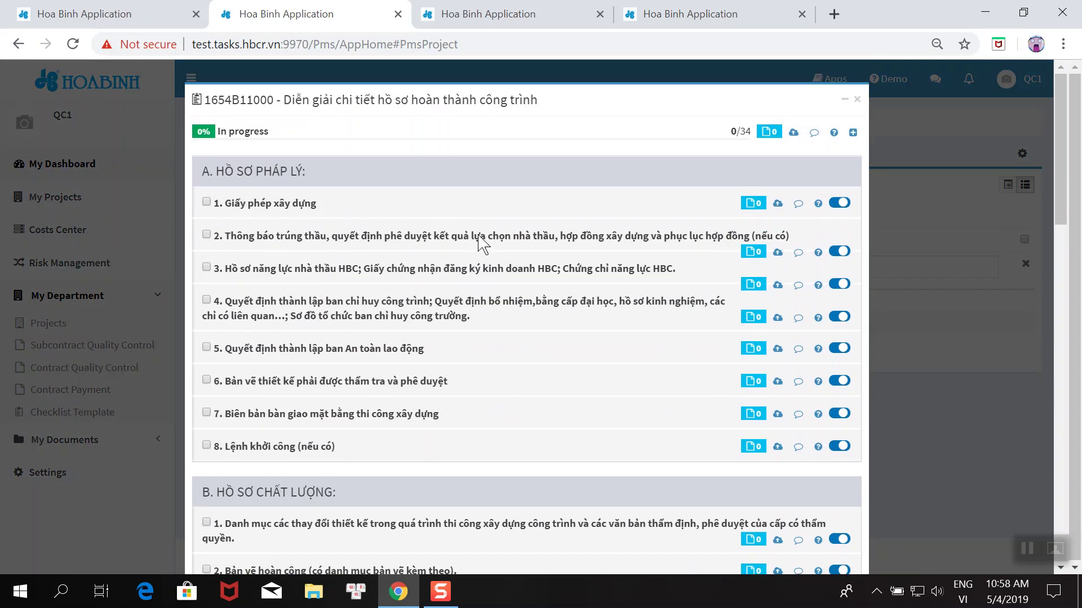
click(852, 133)
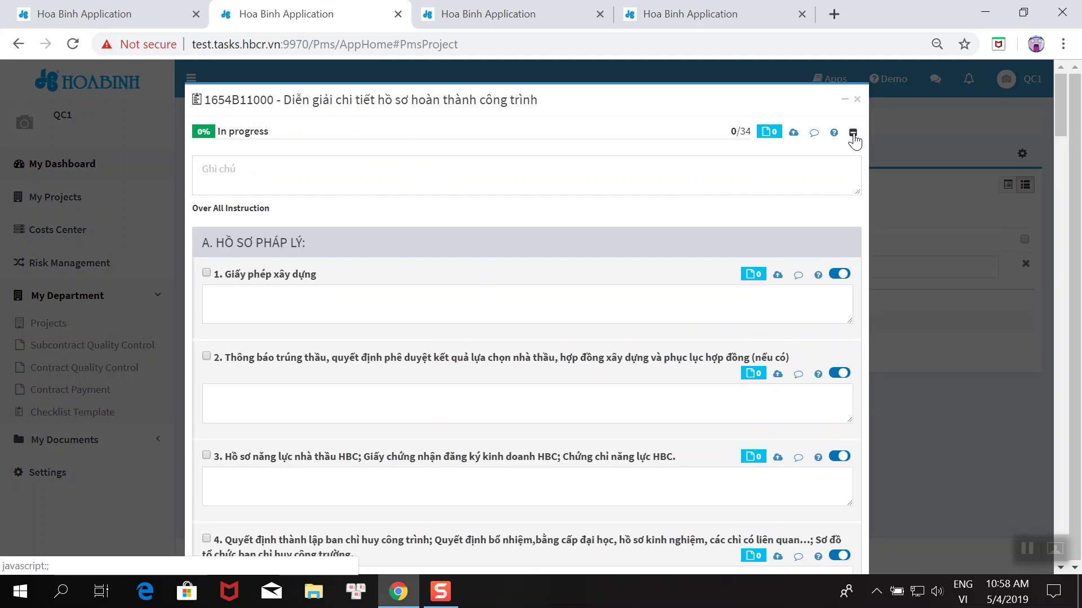
click(852, 133)
scroll(821, 162, down, 7)
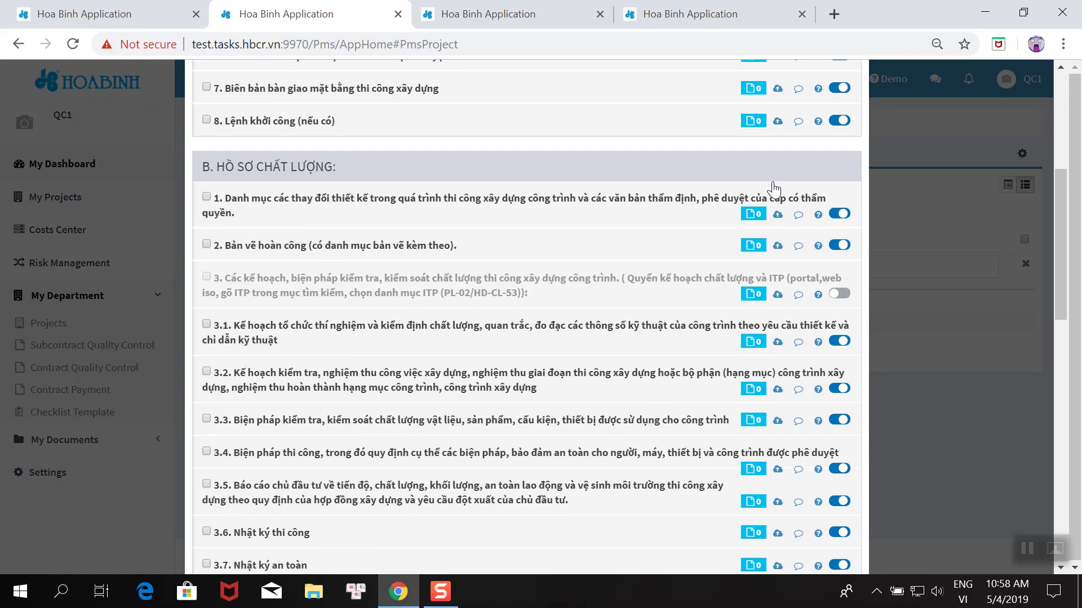
scroll(823, 153, up, 4)
scroll(824, 147, up, 3)
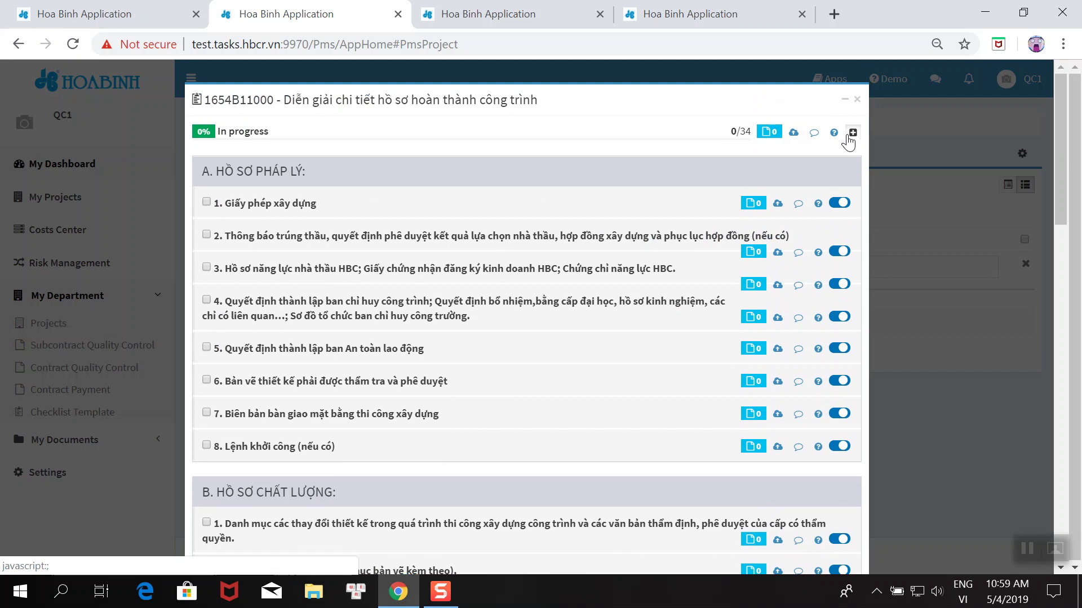
click(852, 133)
scroll(523, 291, down, 20)
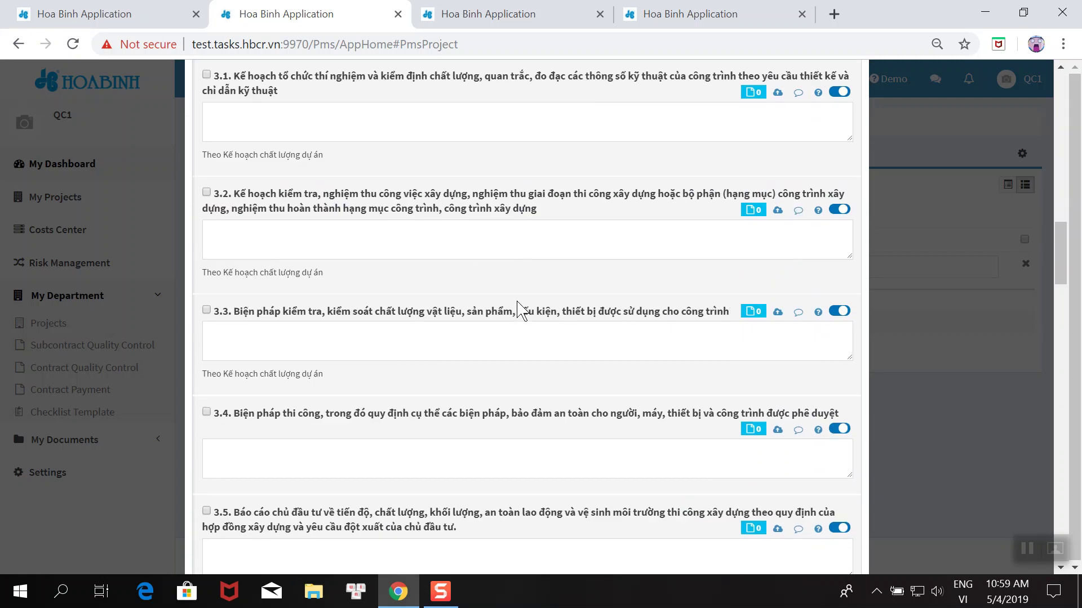
scroll(517, 328, down, 3)
scroll(517, 316, up, 20)
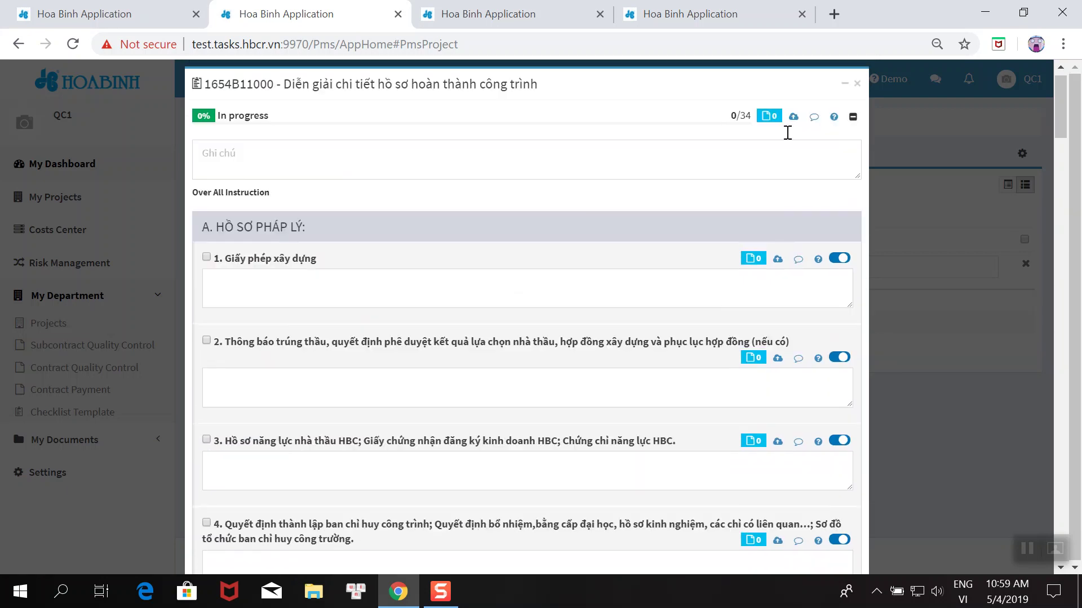
click(857, 99)
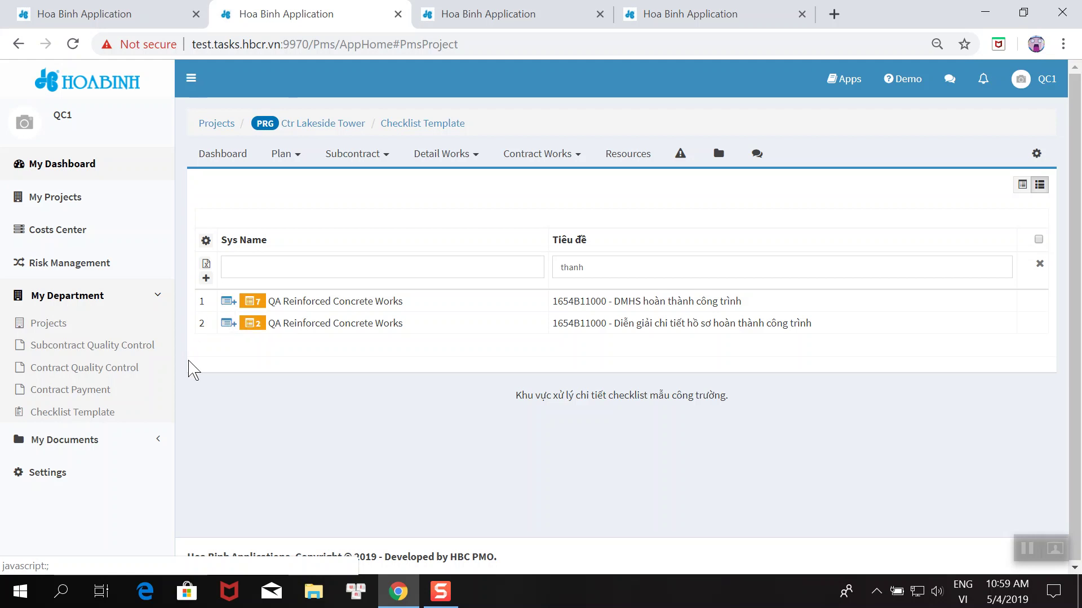
List the checklists created from the DMHS hoàn thành công trình template and check the editable fields of the May 4, 2019 entry
click(253, 304)
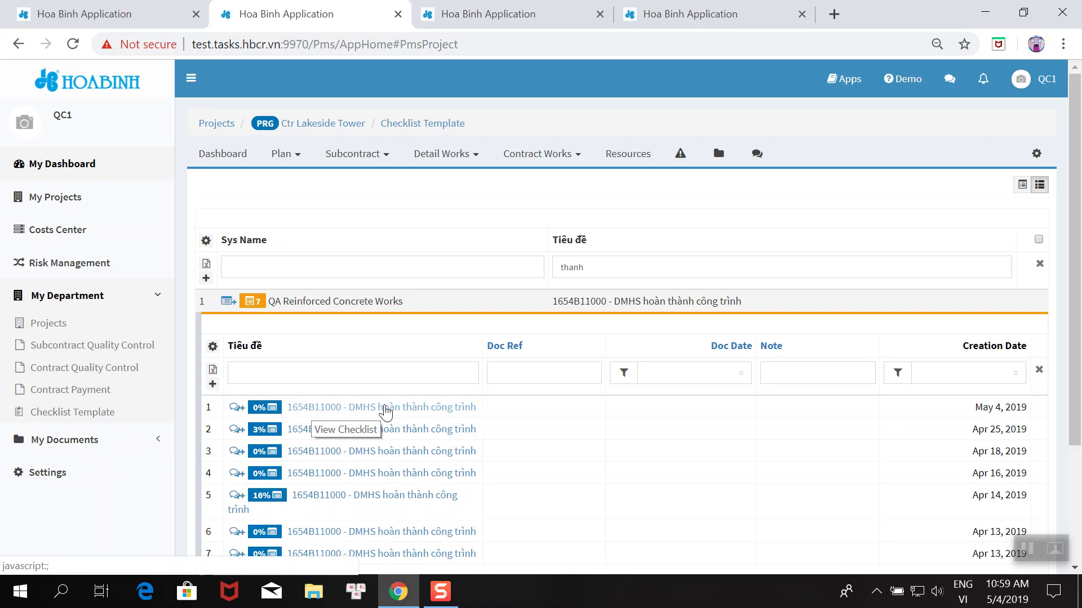
click(535, 417)
click(697, 418)
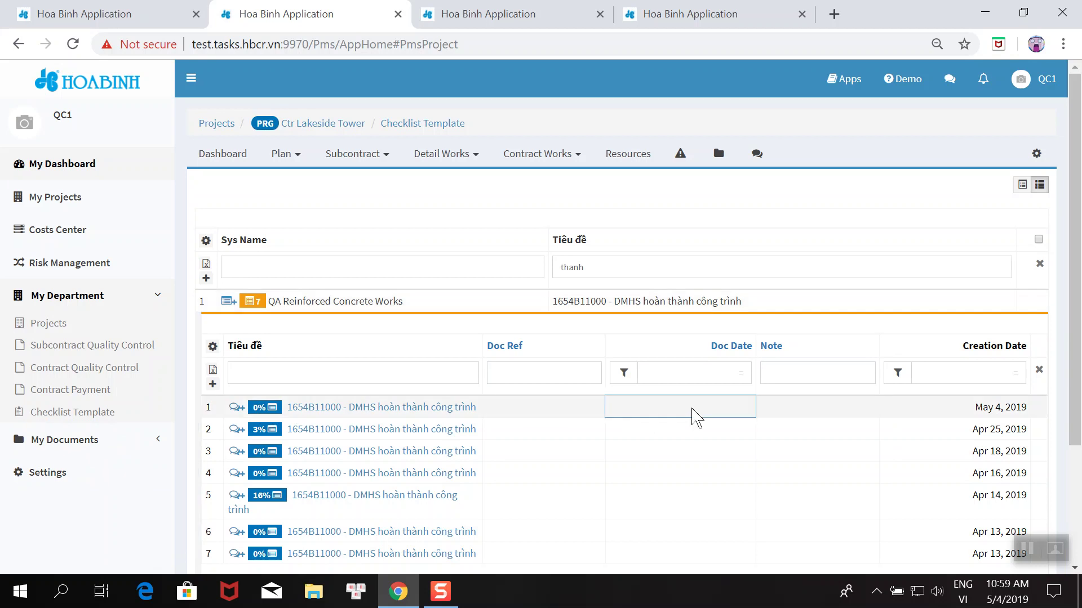
click(817, 412)
click(548, 413)
text(bhjbj)
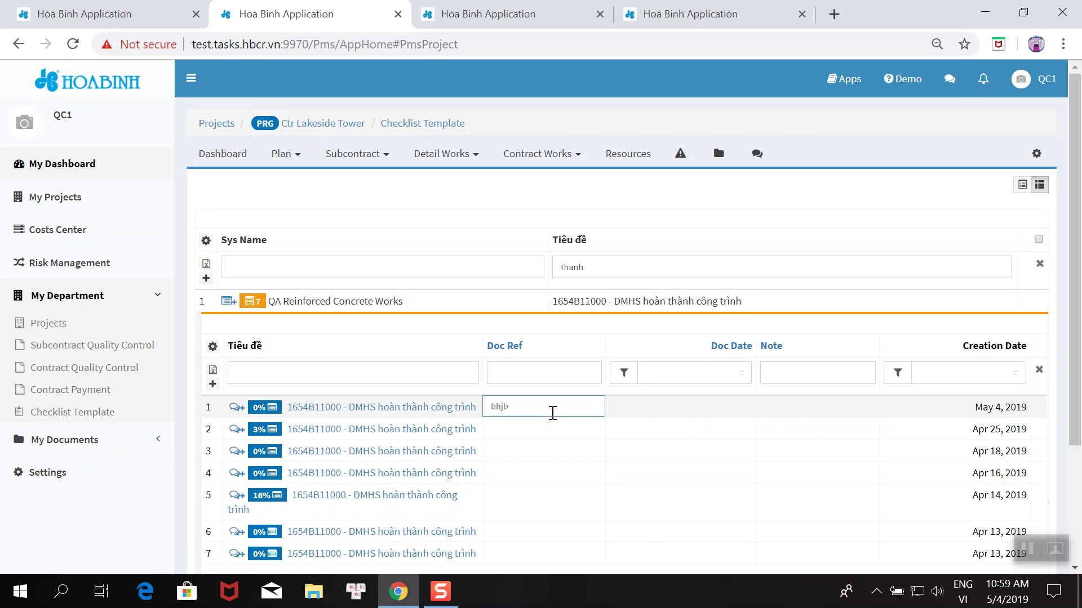
key(BackSpace)
key(BackSpace)
key(BackSpace)
key(BackSpace)
click(713, 410)
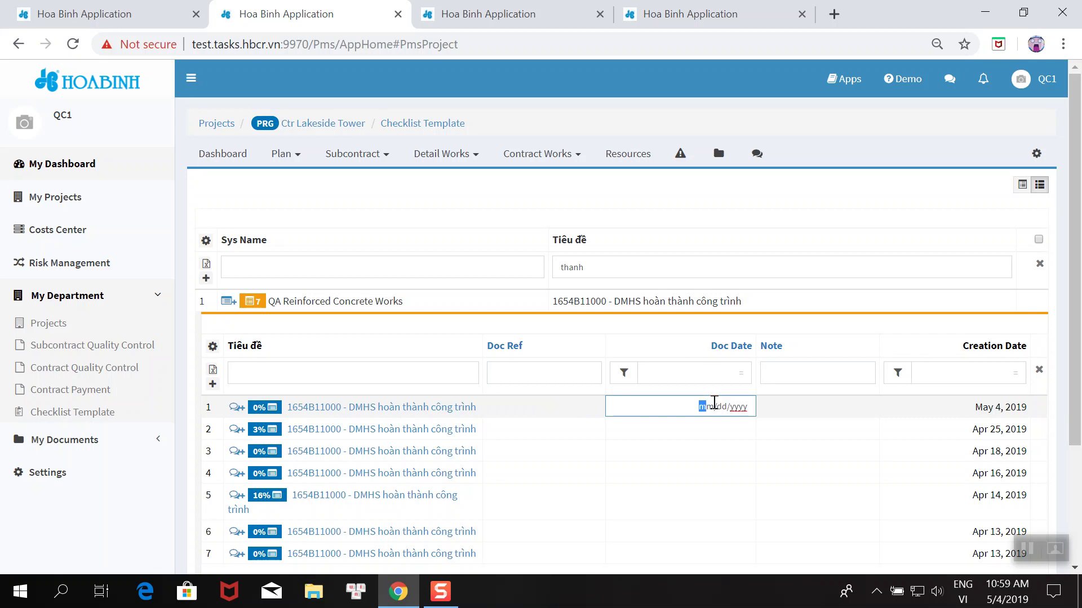
Enter the note "jhbjh" for the May 4, 2019 DMHS checklist and collapse the template's checklist list
click(804, 406)
text(hjvjh)
key(BackSpace)
key(BackSpace)
key(BackSpace)
key(BackSpace)
key(BackSpace)
text(jhbjh)
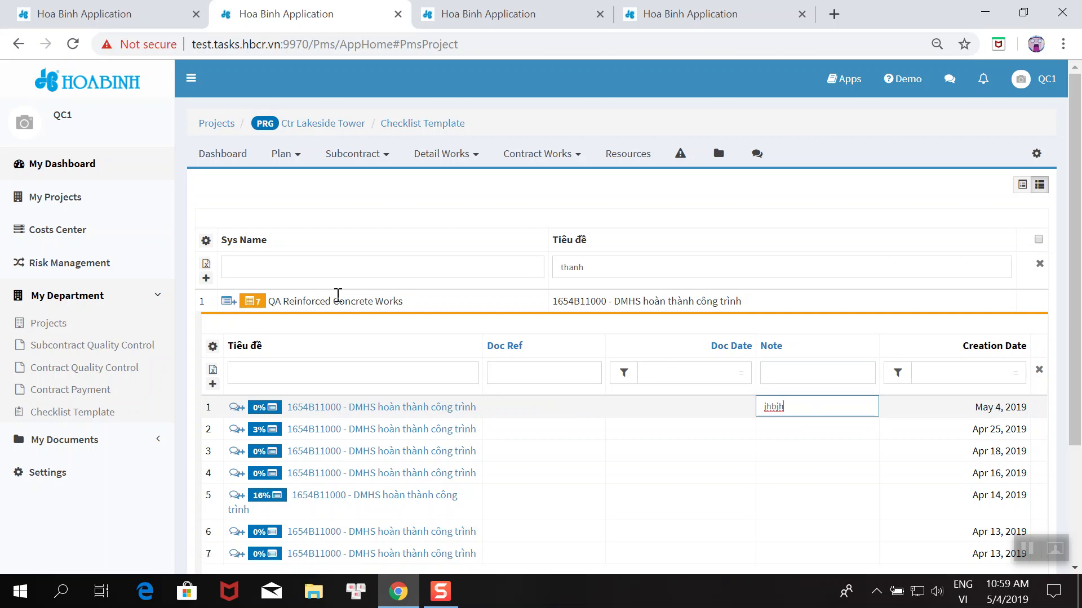
click(256, 304)
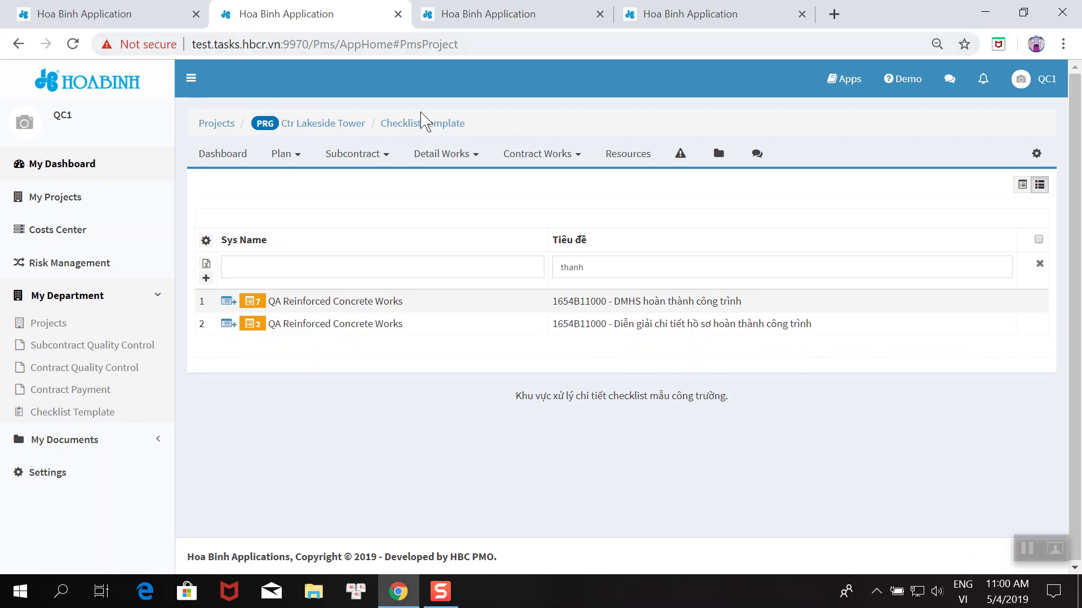
Open the project's contract works checklists and filter their titles by "thanh"
click(542, 162)
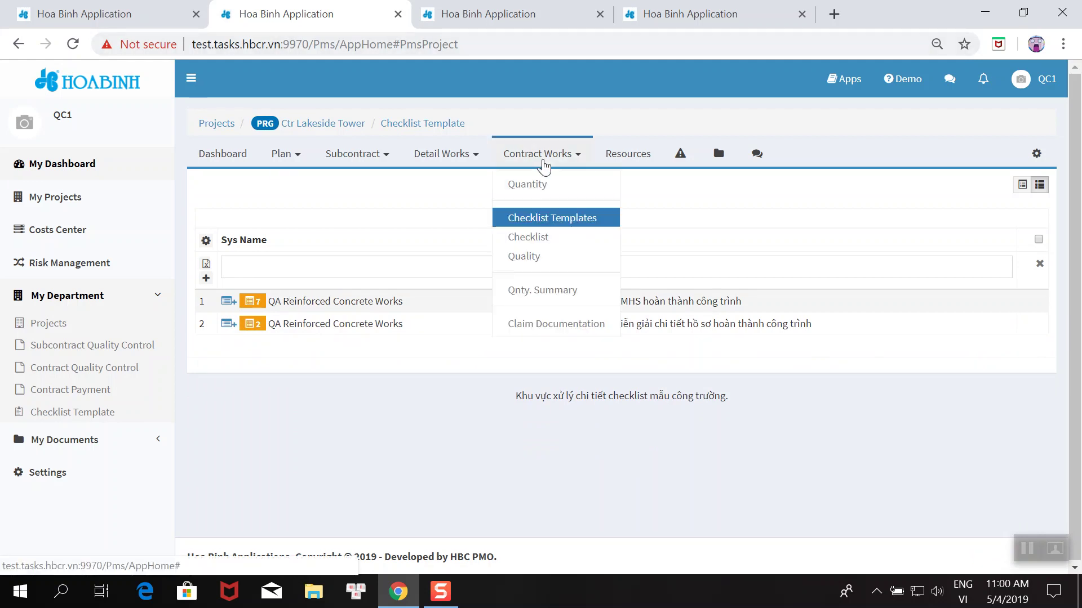
click(540, 238)
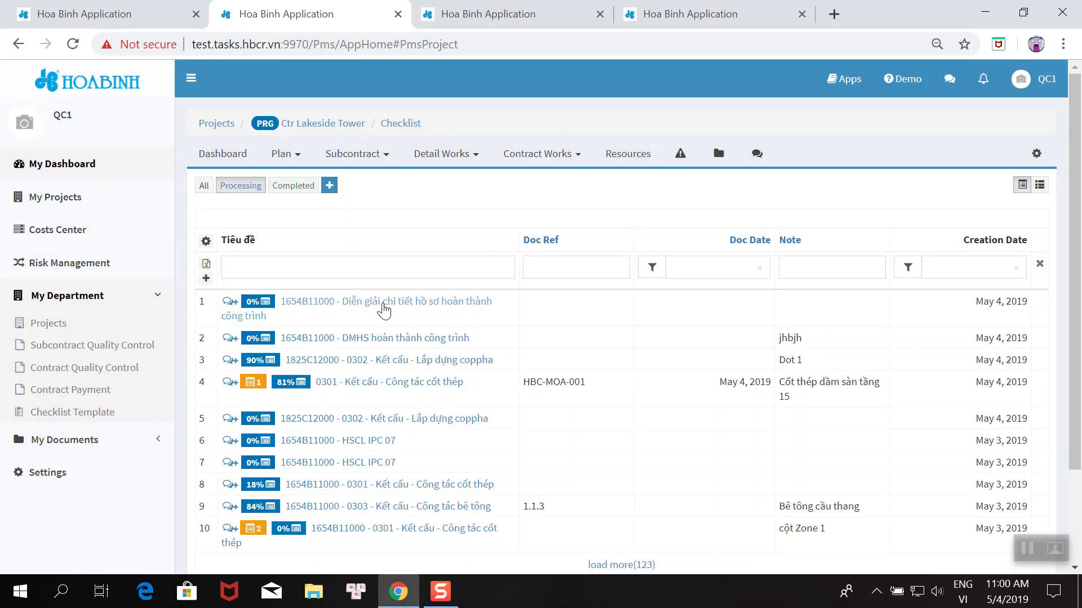
click(376, 269)
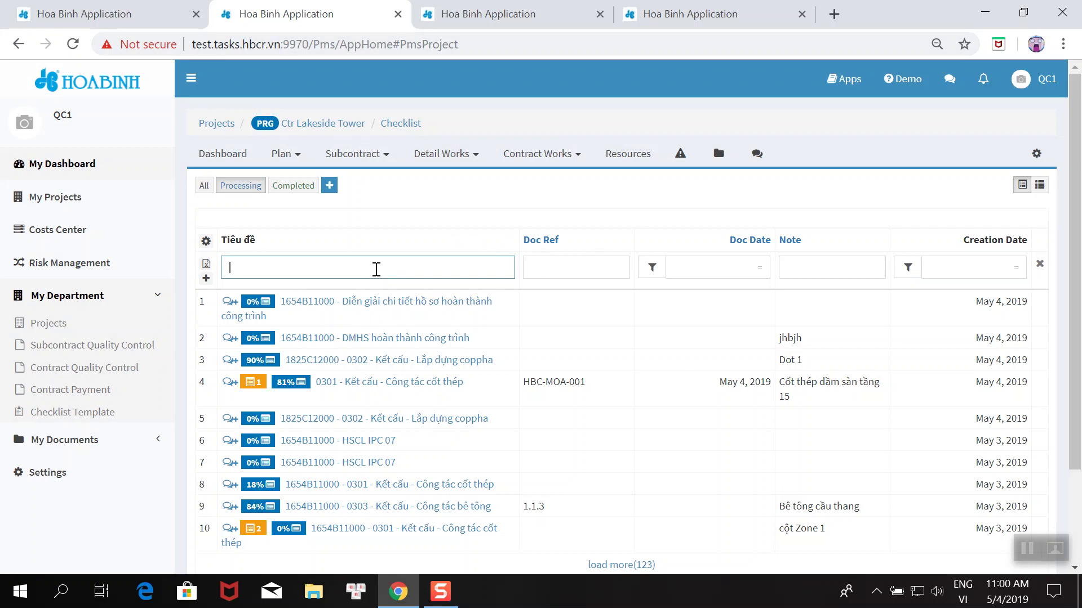
text(thanh)
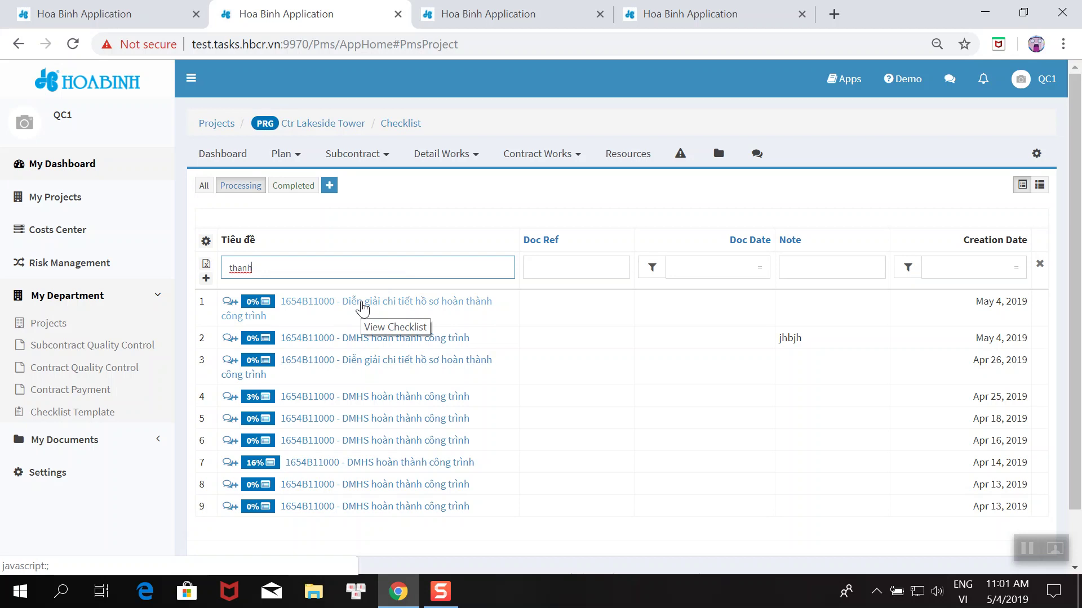
Open the May 4, 2019 checklist Diễn giải chi tiết hồ sơ hoàn thành công trình and look through its items
click(255, 304)
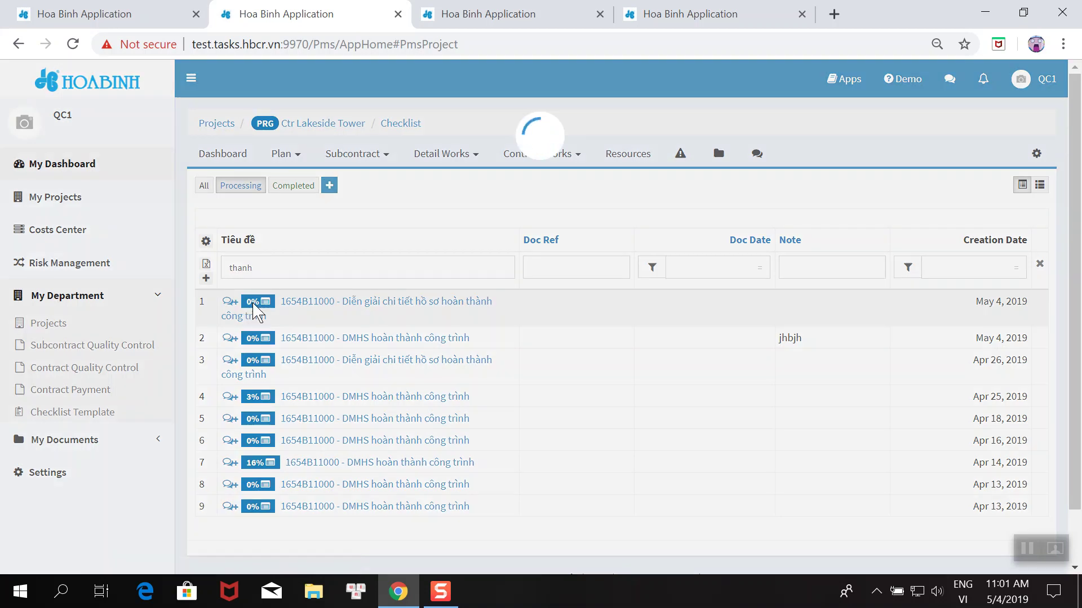
scroll(467, 340, down, 7)
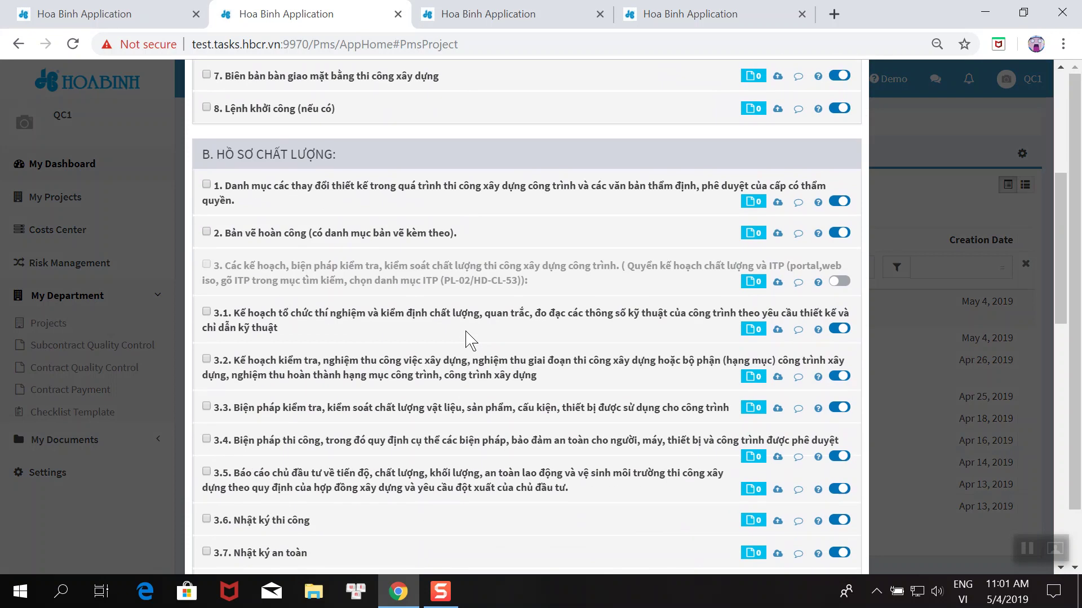
scroll(470, 349, down, 3)
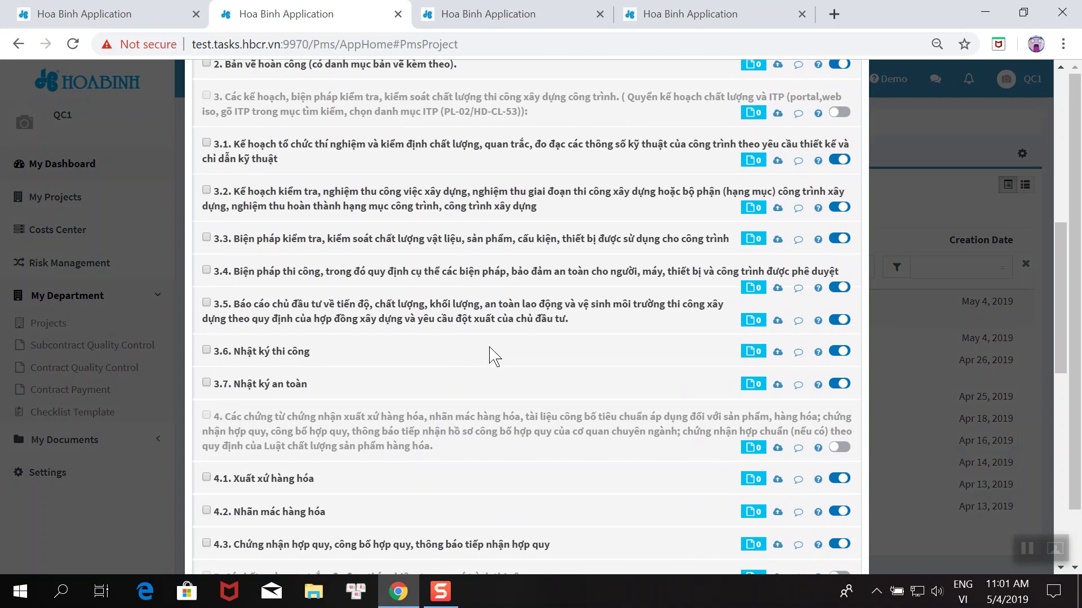
scroll(529, 361, up, 8)
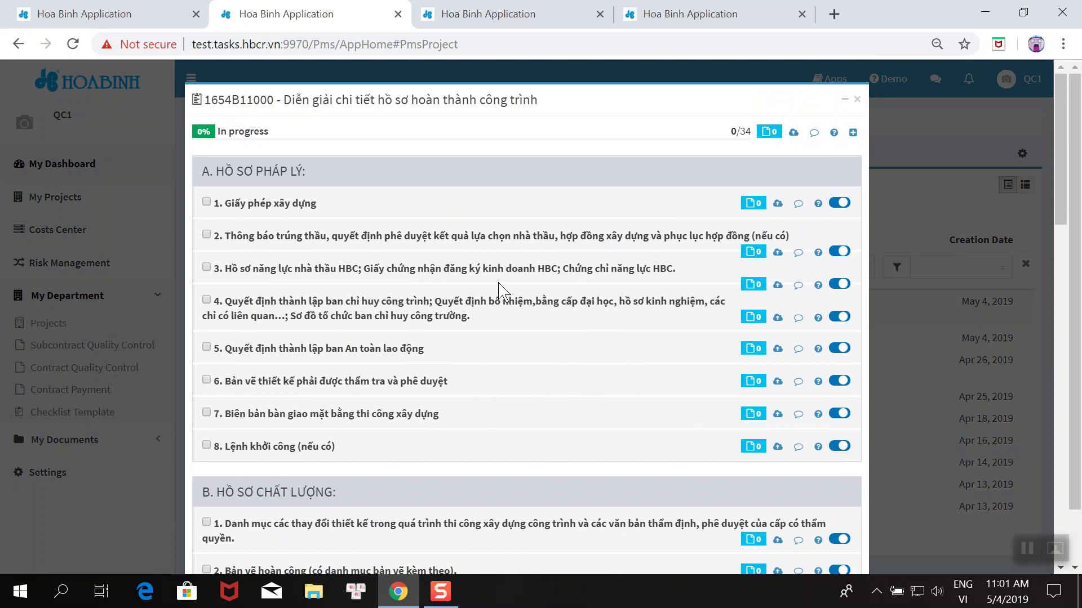
click(206, 201)
click(207, 235)
click(207, 203)
click(207, 235)
scroll(214, 302, down, 10)
scroll(214, 301, down, 5)
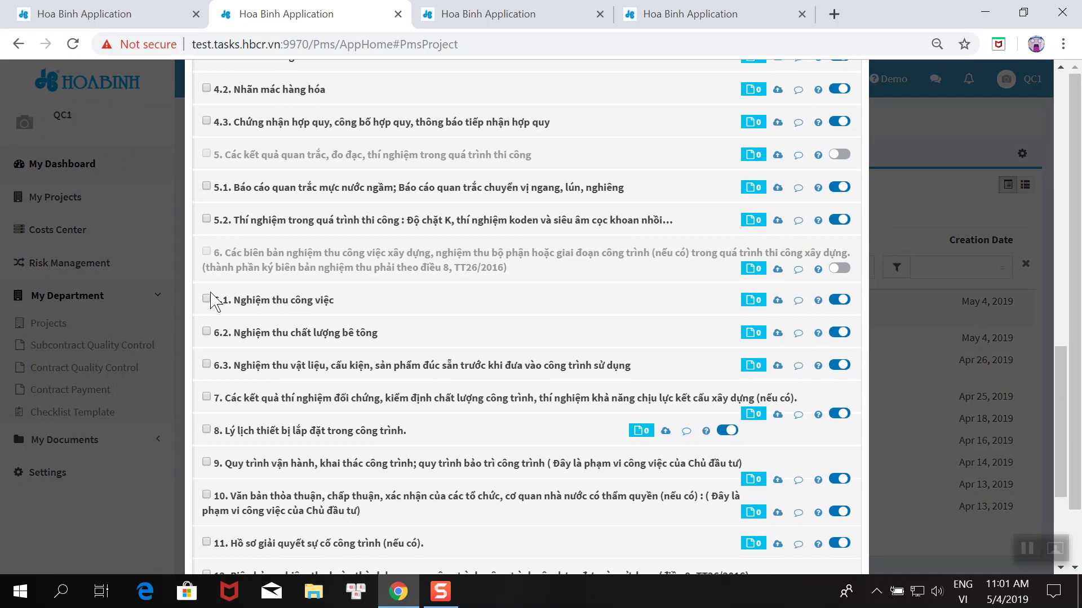
click(206, 299)
scroll(211, 313, down, 4)
scroll(216, 319, up, 9)
scroll(217, 320, up, 10)
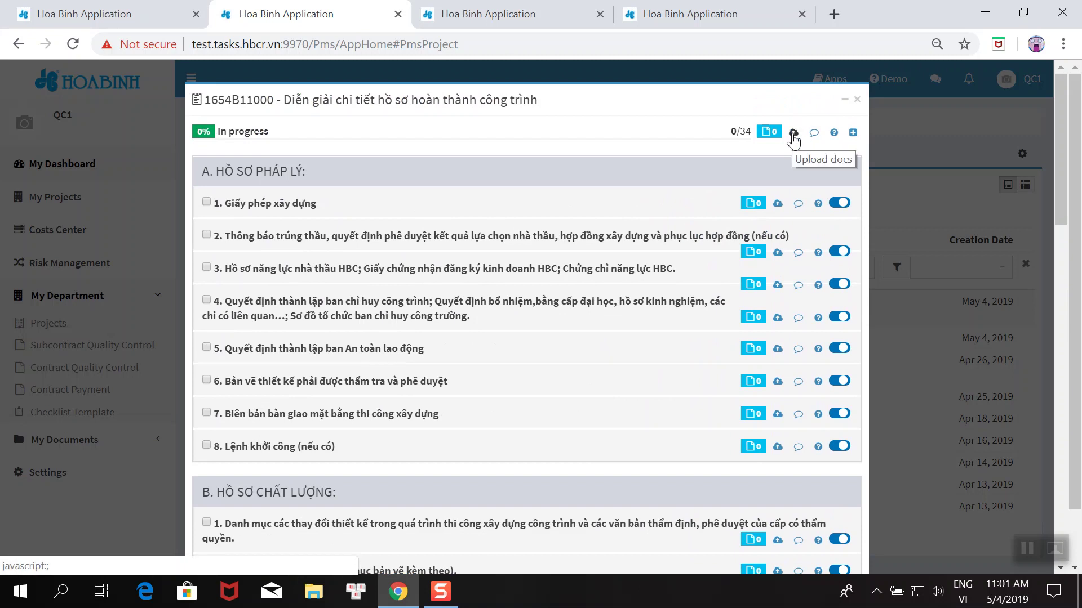
Attach the two BBNT cot thep.docx files from the personal documents to the whole checklist
click(793, 134)
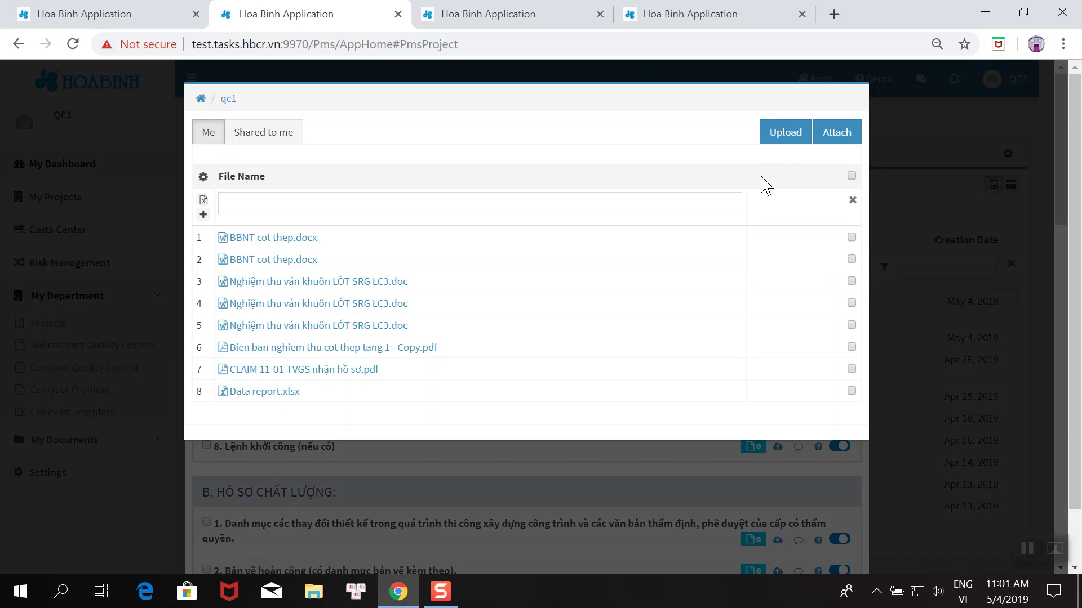
click(782, 138)
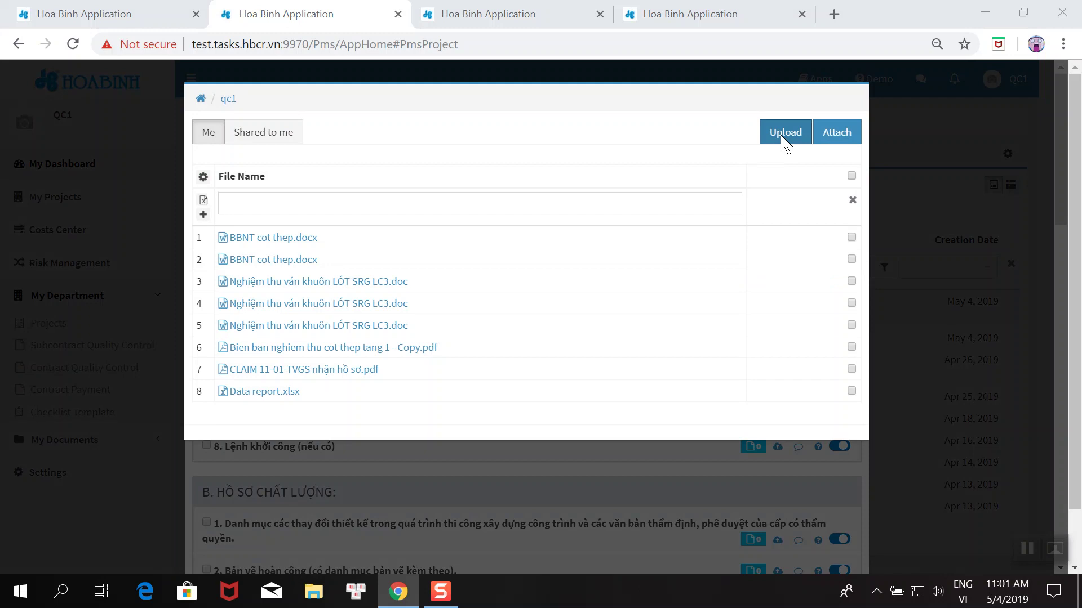
click(521, 14)
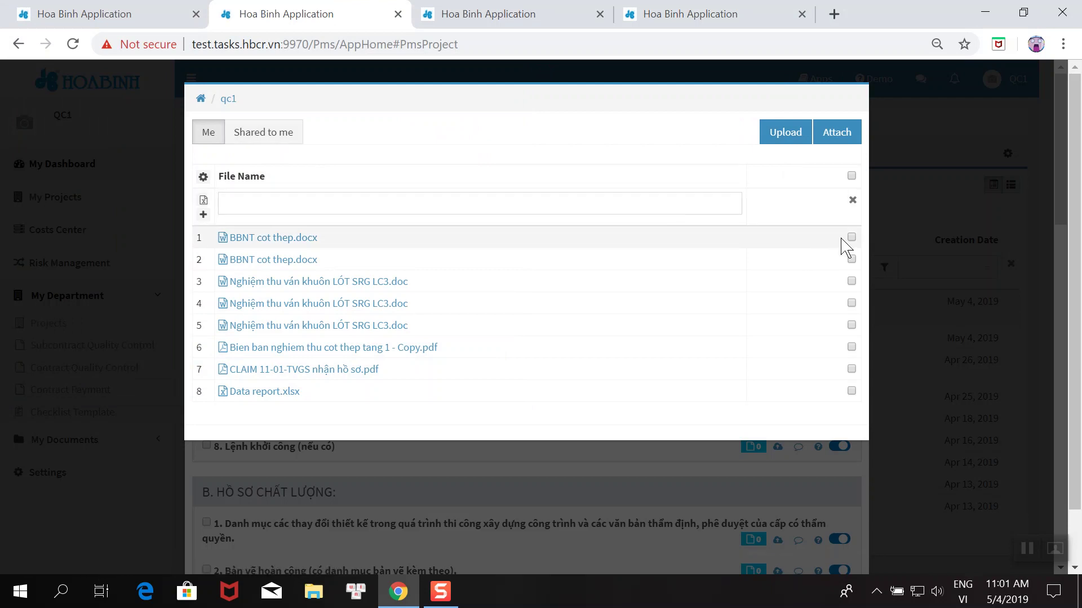
click(851, 239)
click(851, 259)
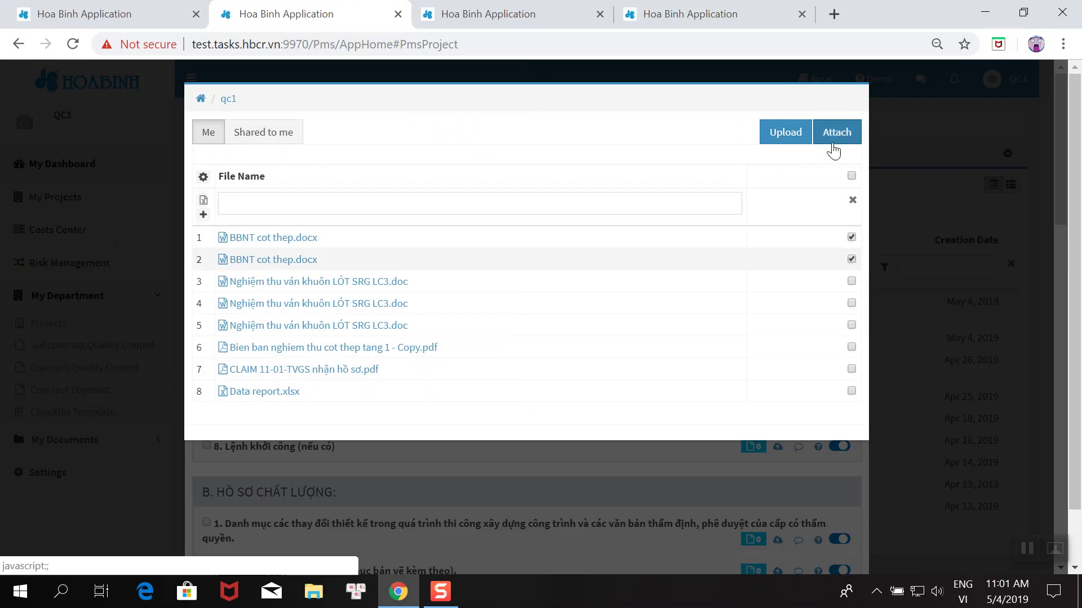
click(835, 137)
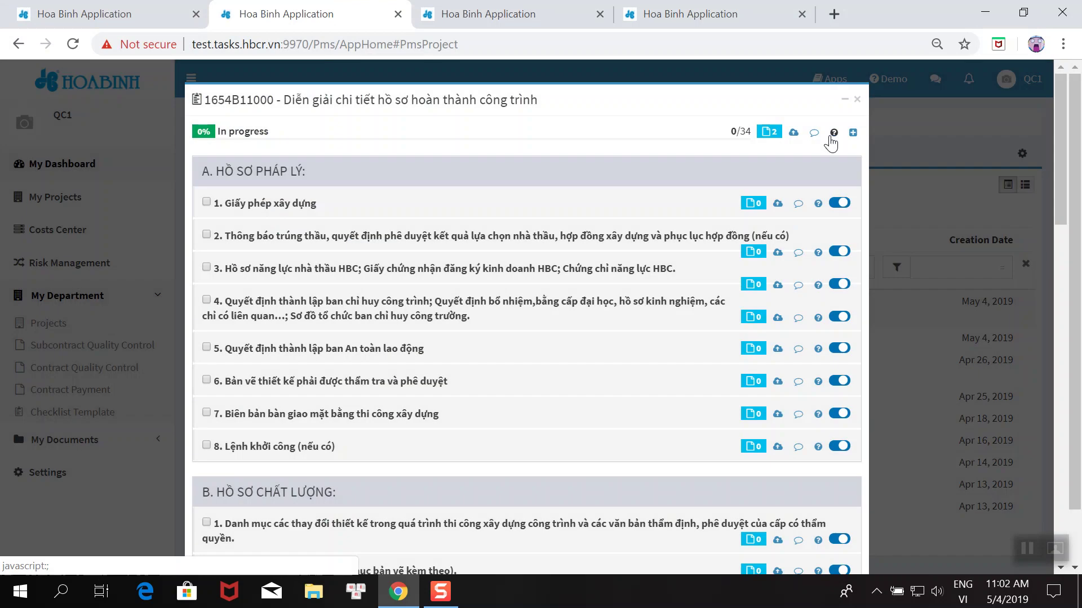
click(768, 134)
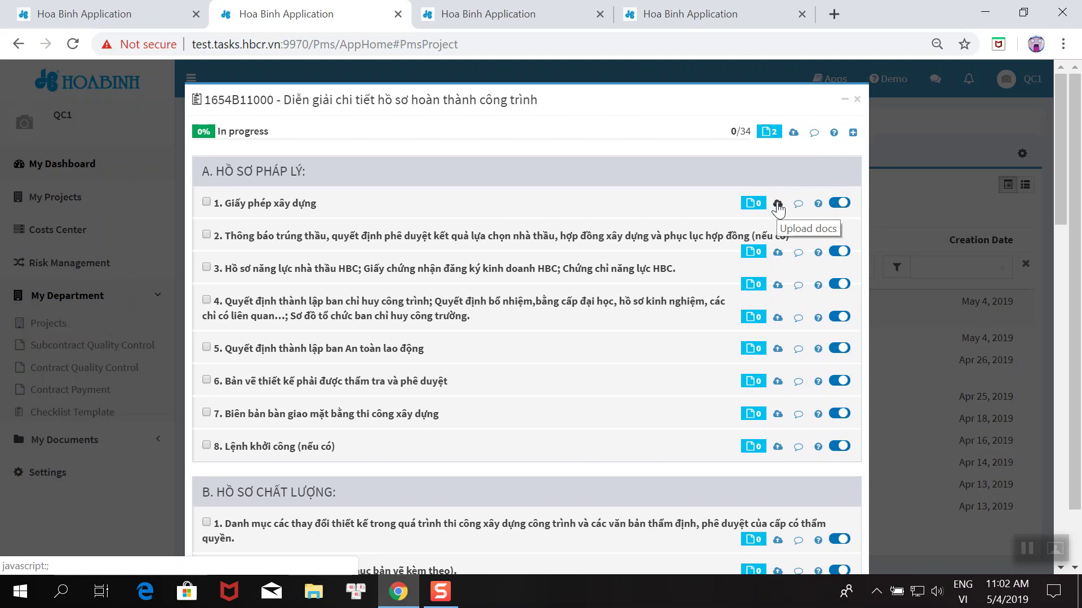
Attach the first Nghiệm thu ván khuôn LÓT SRG LC3.doc to item 1, Giấy phép xây dựng, in section A
click(777, 207)
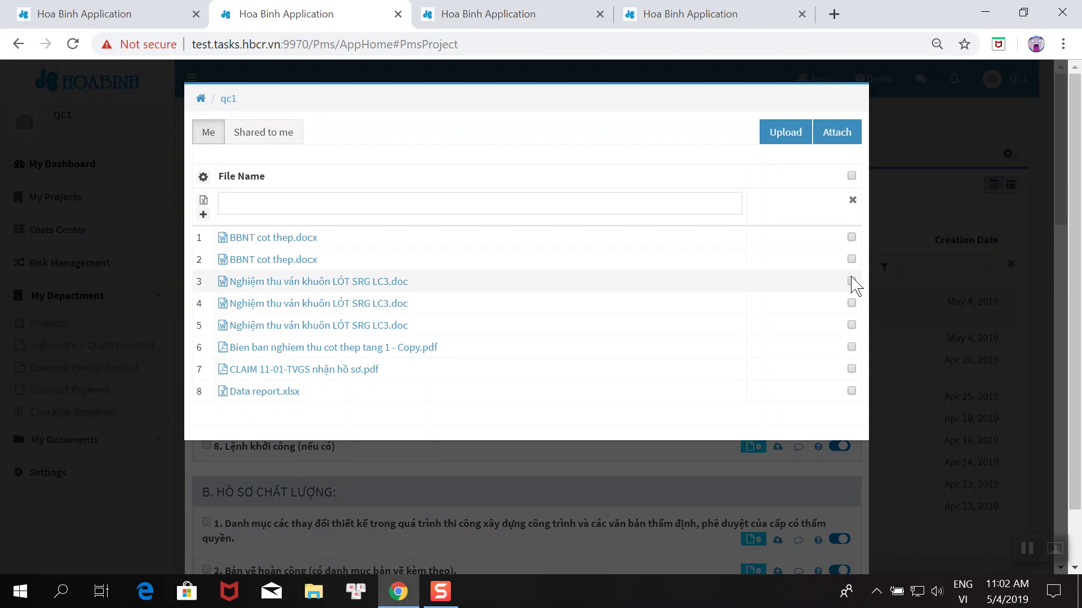
click(851, 282)
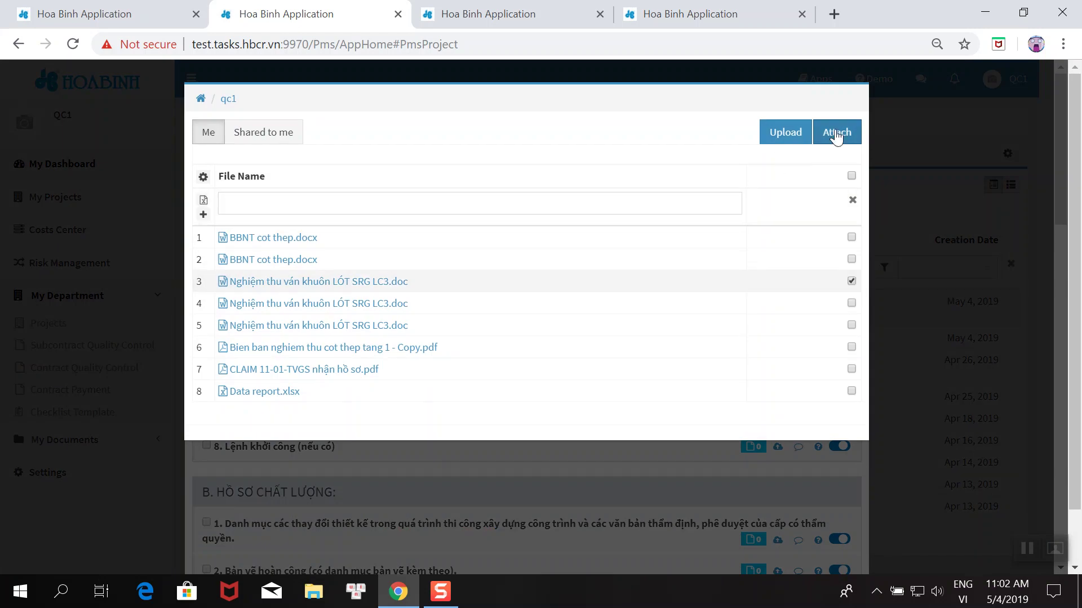
click(836, 134)
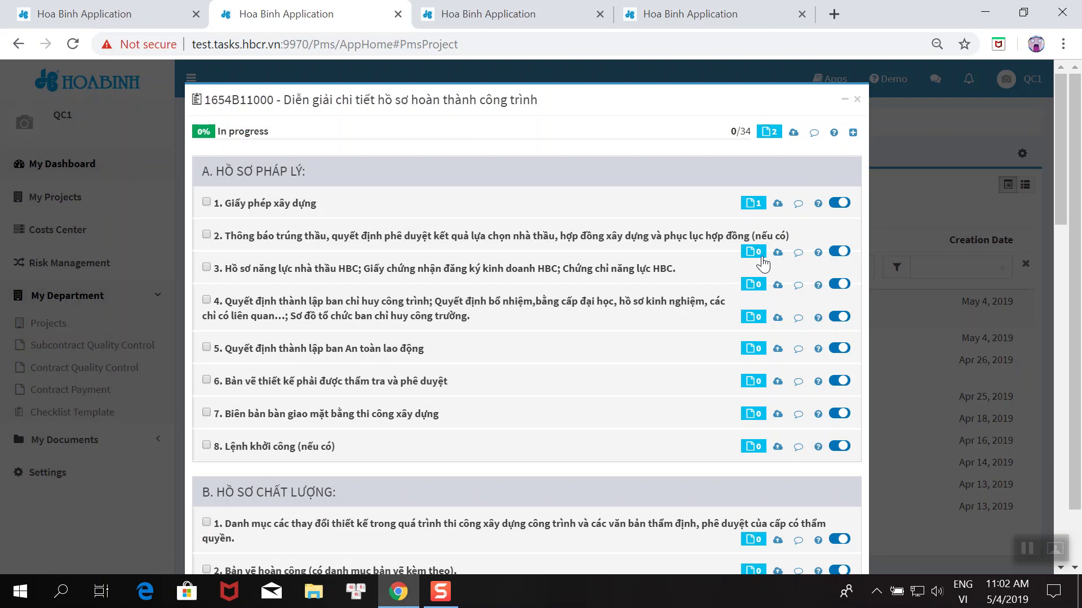
click(755, 210)
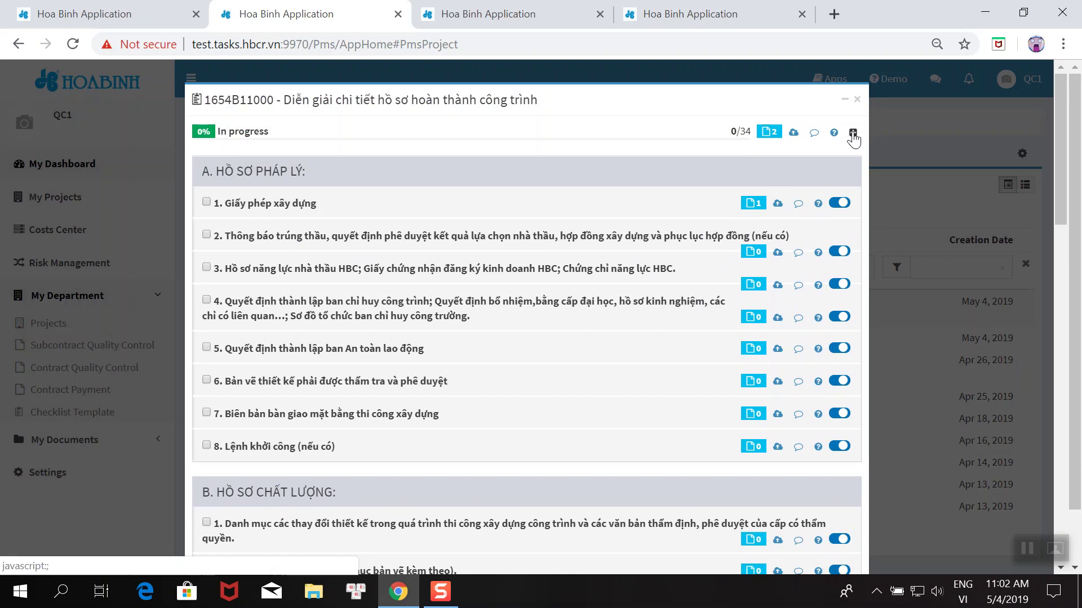
Expand all details of the checklist, look through the items' note boxes and attachments, and close the checklist
click(853, 135)
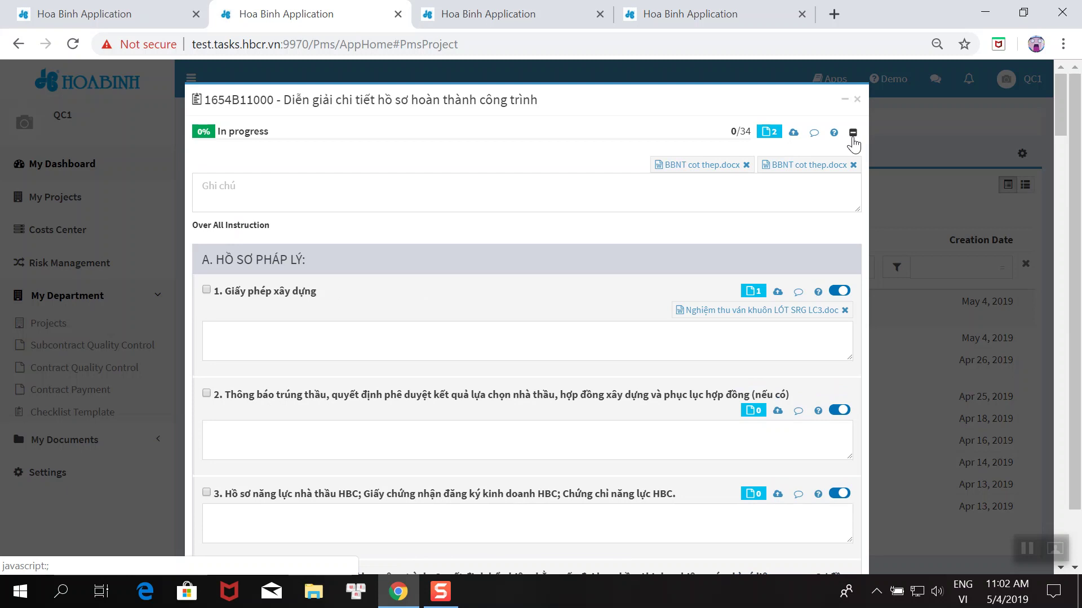
click(229, 338)
click(239, 427)
scroll(580, 321, down, 7)
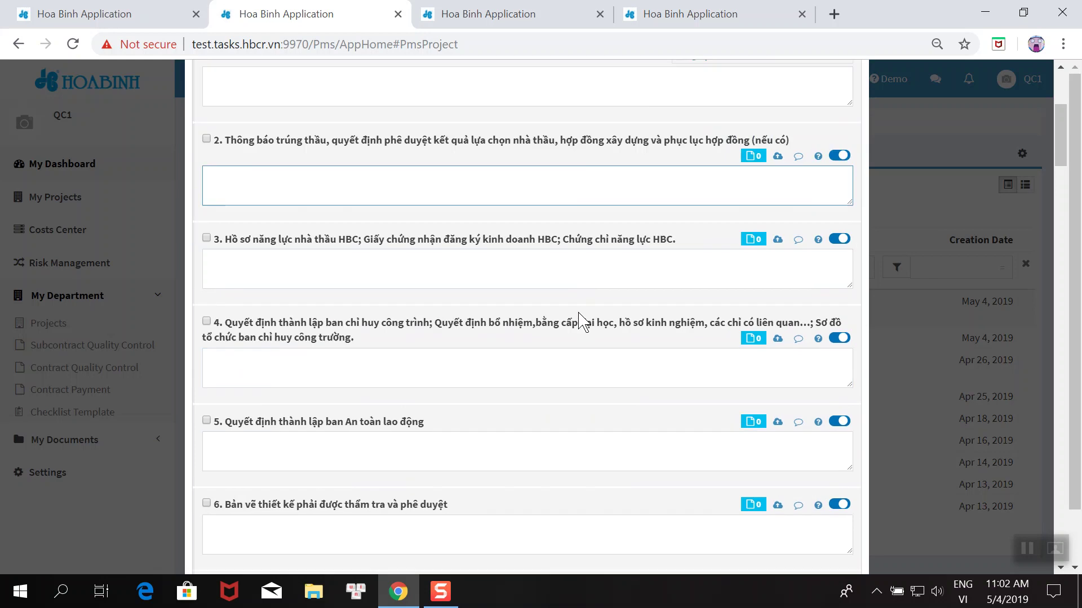
scroll(426, 285, down, 6)
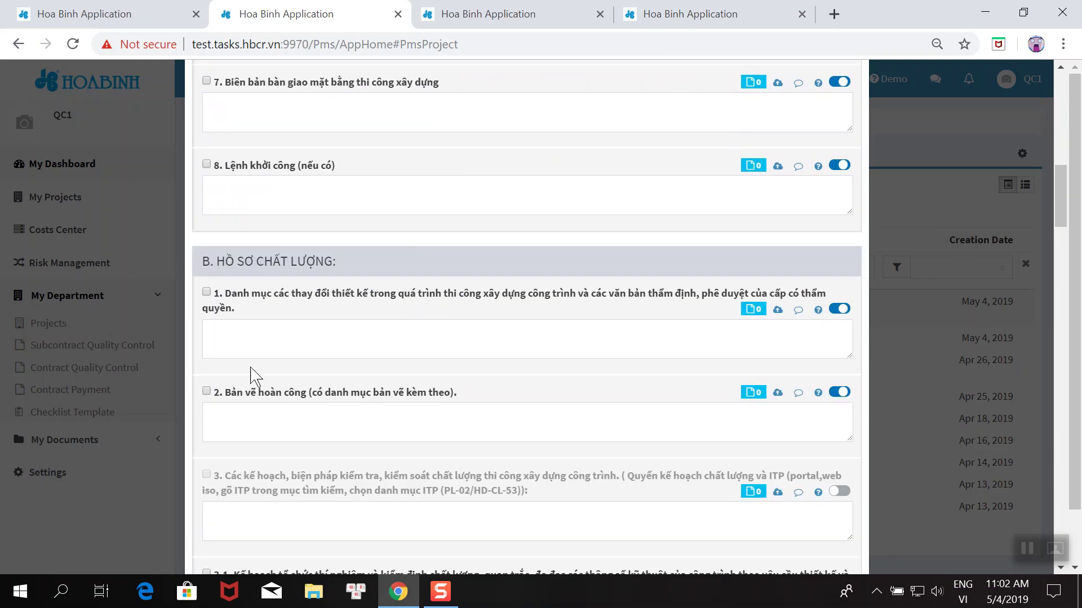
scroll(804, 321, up, 13)
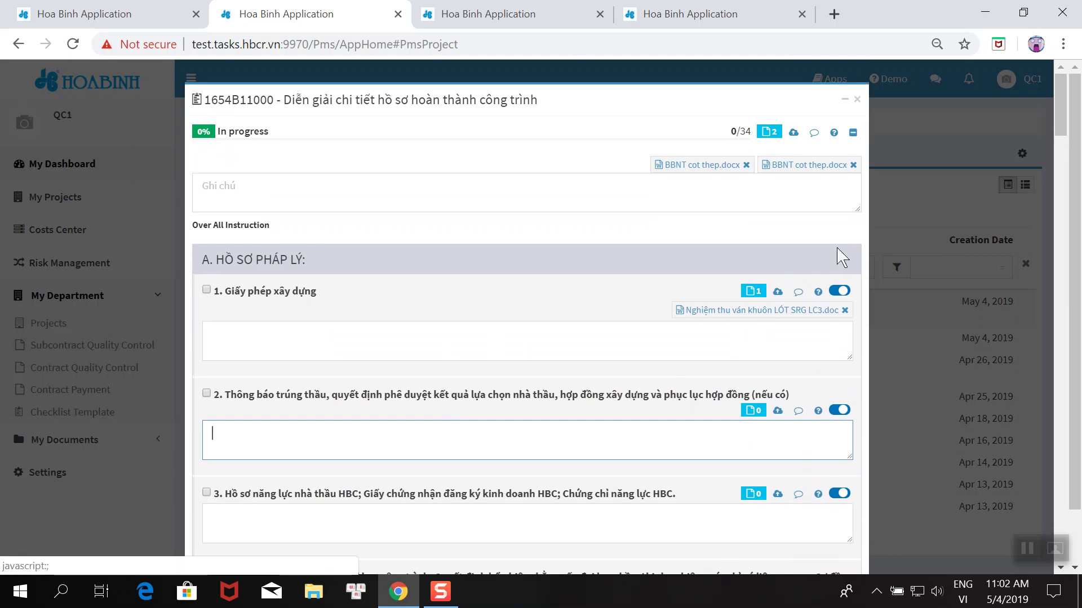
click(856, 100)
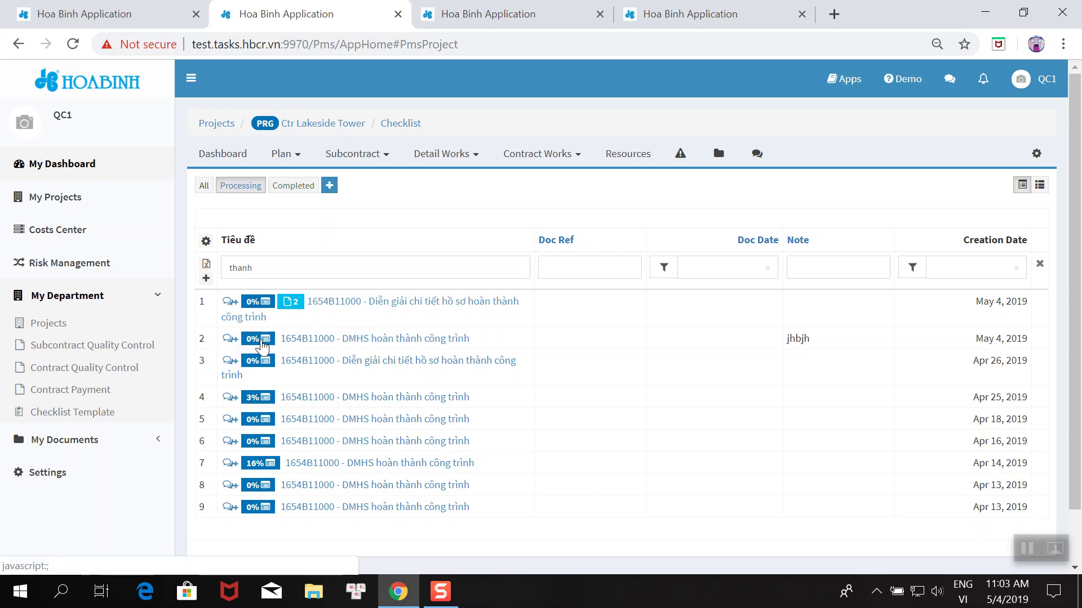
Open the May 4, 2019 checklist DMHS hoàn thành công trình, look through its items and close it
click(265, 343)
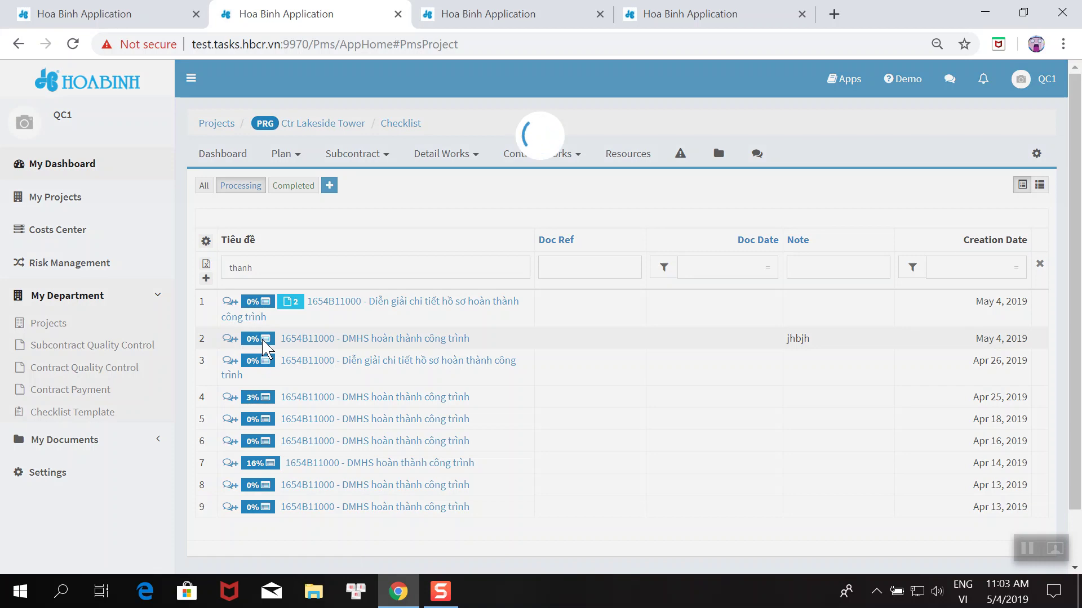
scroll(570, 244, down, 8)
scroll(570, 243, down, 8)
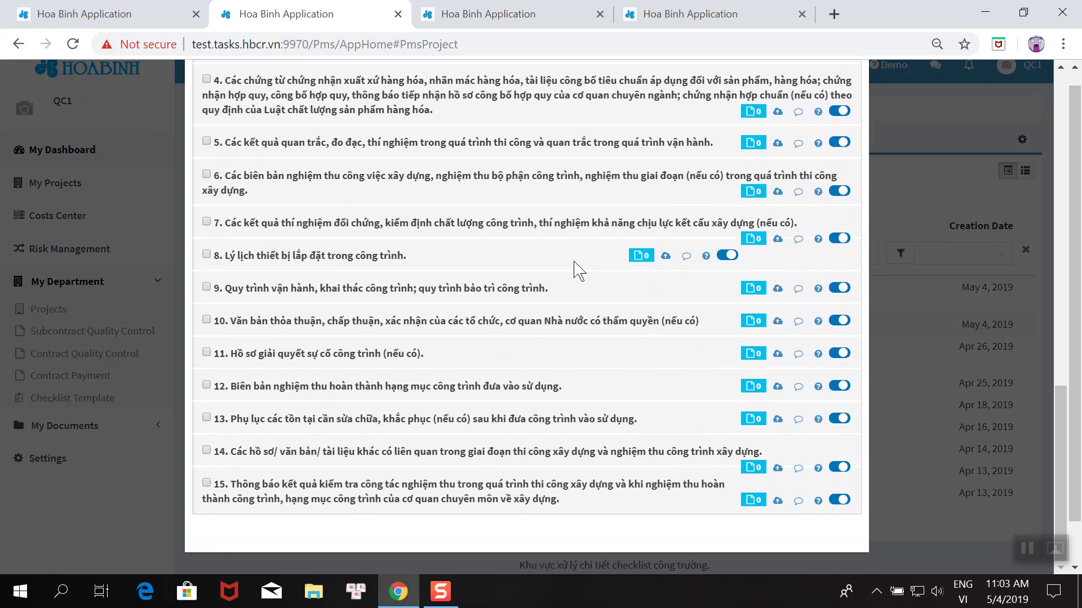
scroll(451, 394, up, 13)
scroll(445, 440, up, 3)
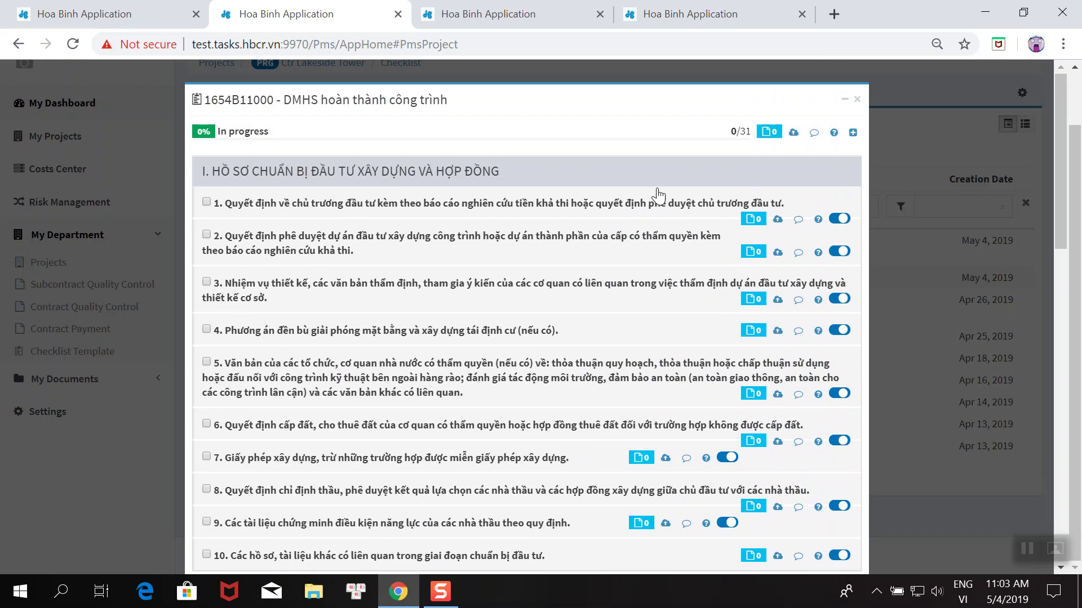
click(856, 112)
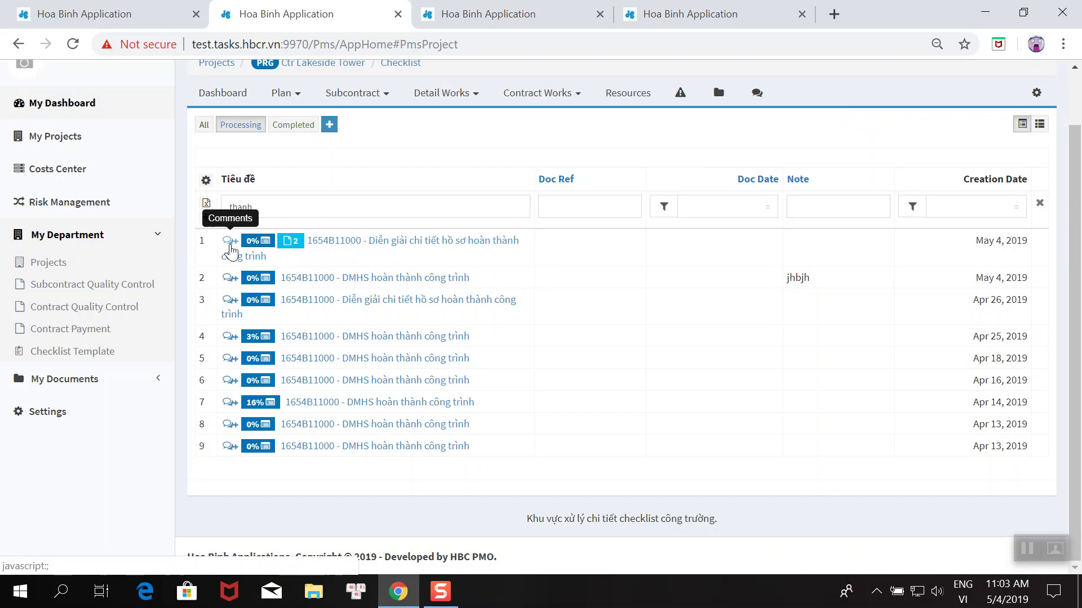
Save the comment "vyuvbkhjb" on the May 4, 2019 checklist Diễn giải chi tiết hồ sơ hoàn thành công trình and show its comments
click(230, 248)
click(359, 182)
text(vyuvbkhjb)
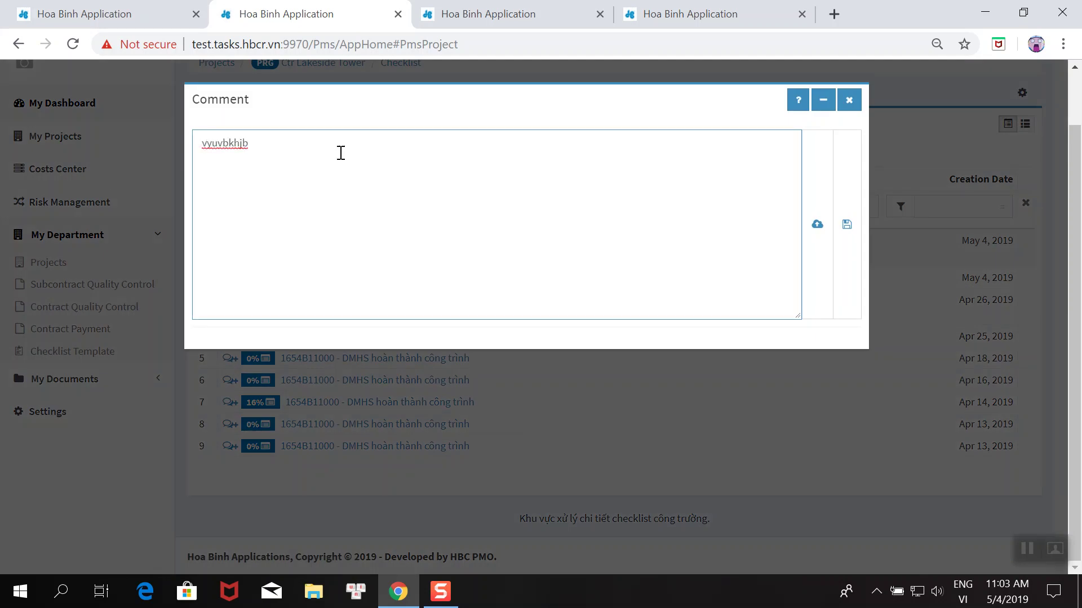
click(845, 228)
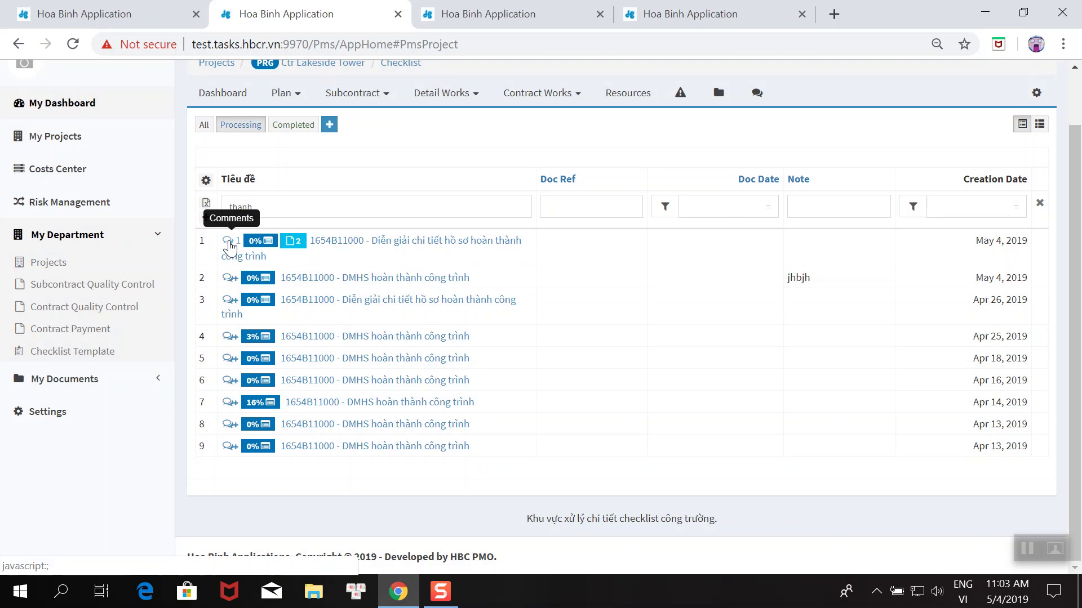
click(230, 246)
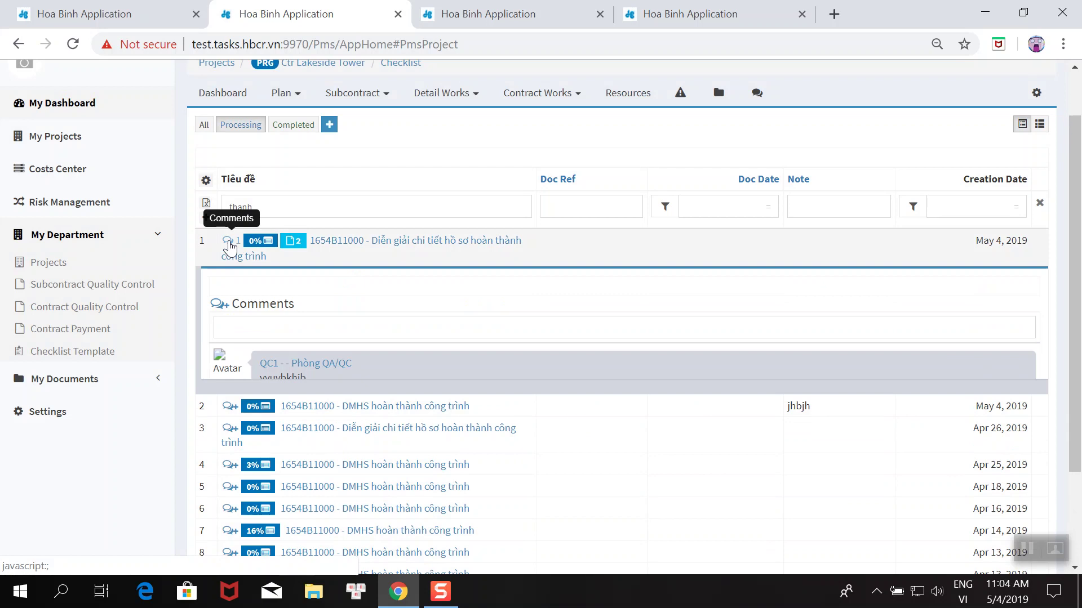